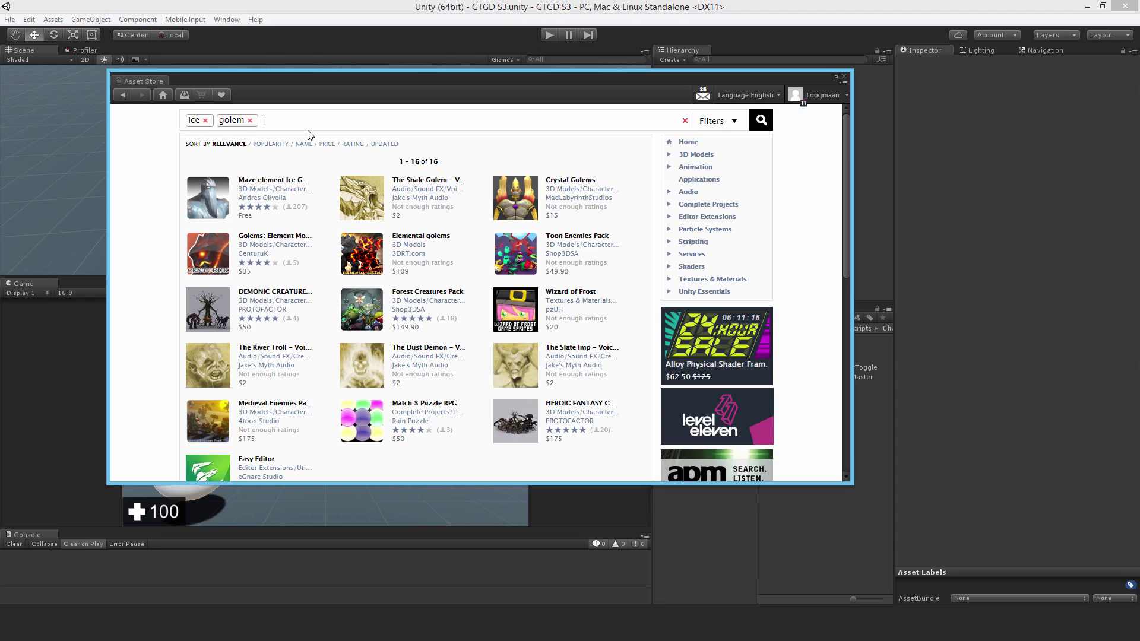
- Import all files of the Maze element Ice Golem package from the Asset Store, then close the store
{"action": "left_click", "coordinate": [224, 16]}
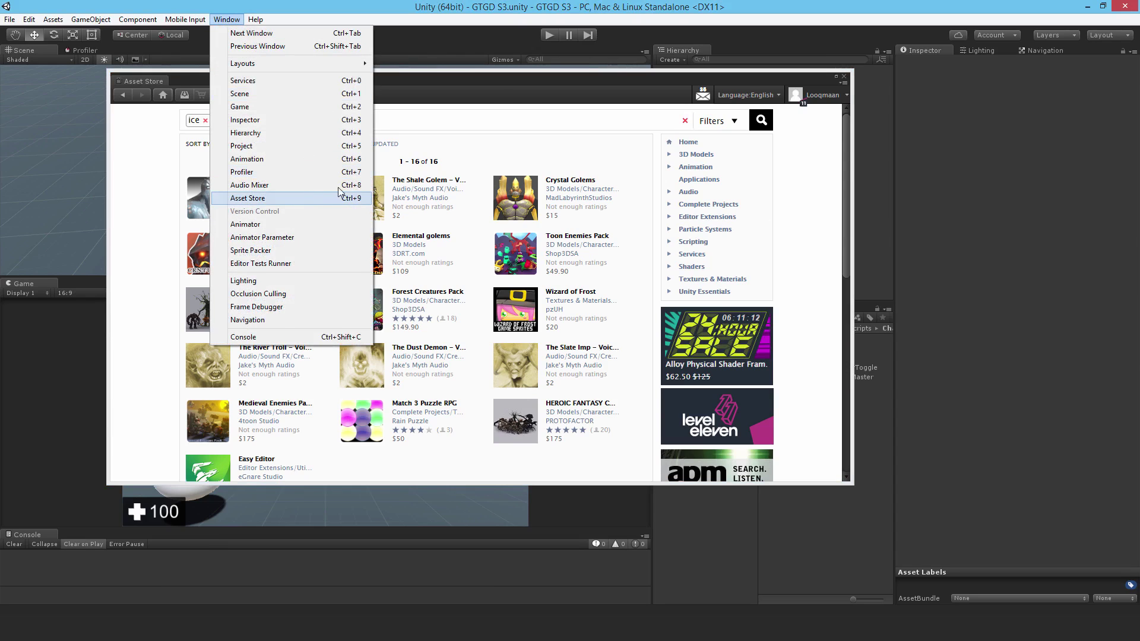
{"action": "left_click", "coordinate": [309, 198]}
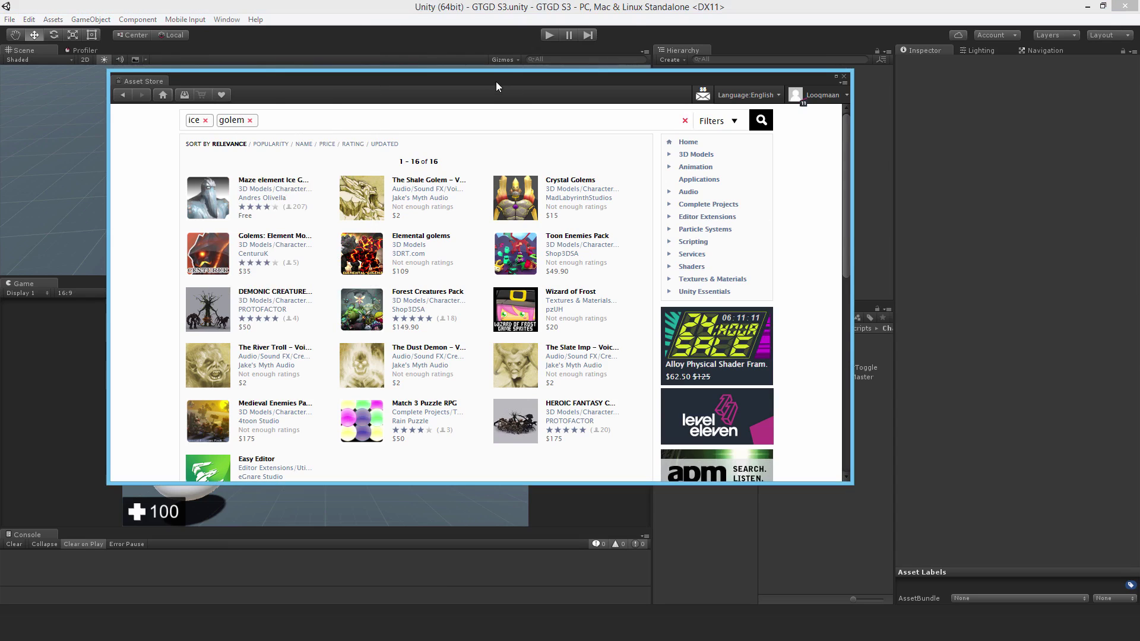
{"action": "left_click", "coordinate": [247, 183]}
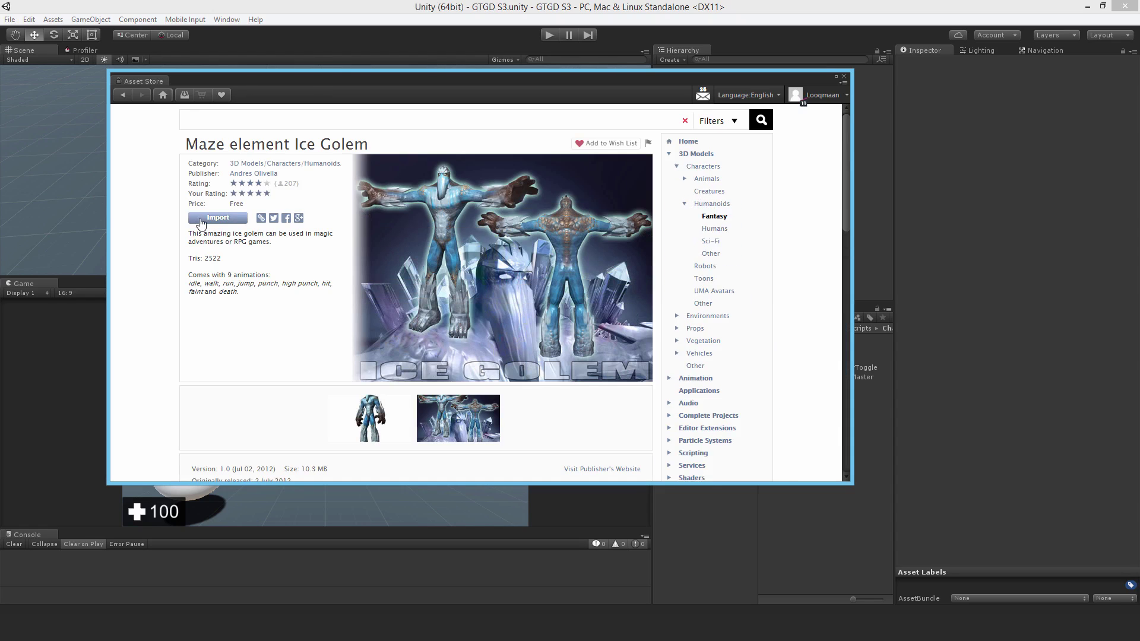
{"action": "left_click", "coordinate": [201, 219]}
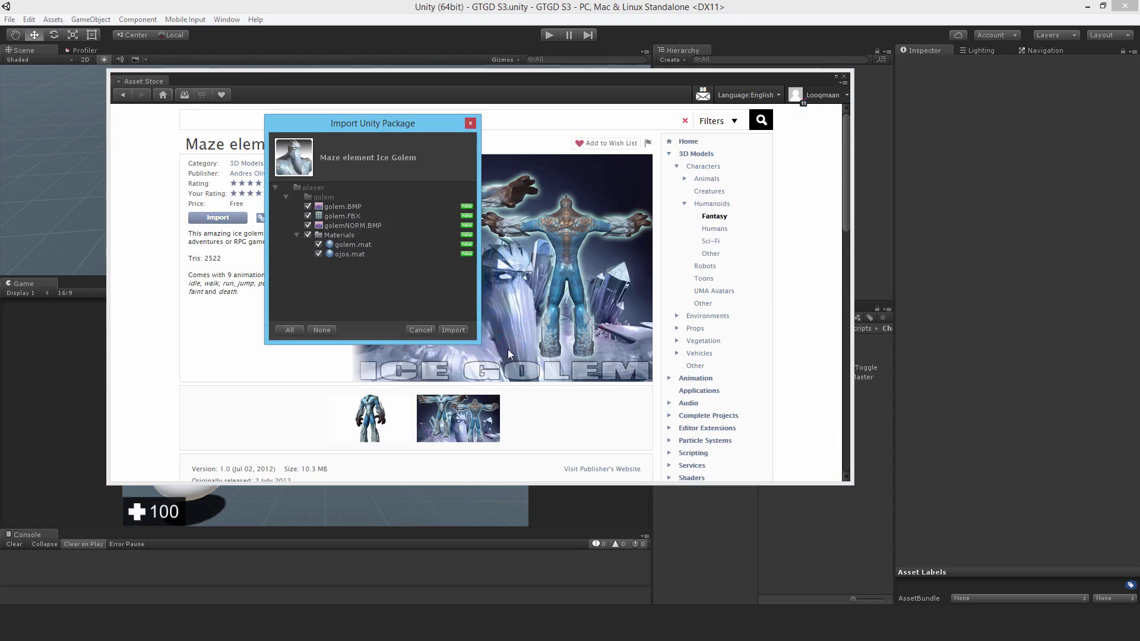
{"action": "left_click", "coordinate": [454, 330]}
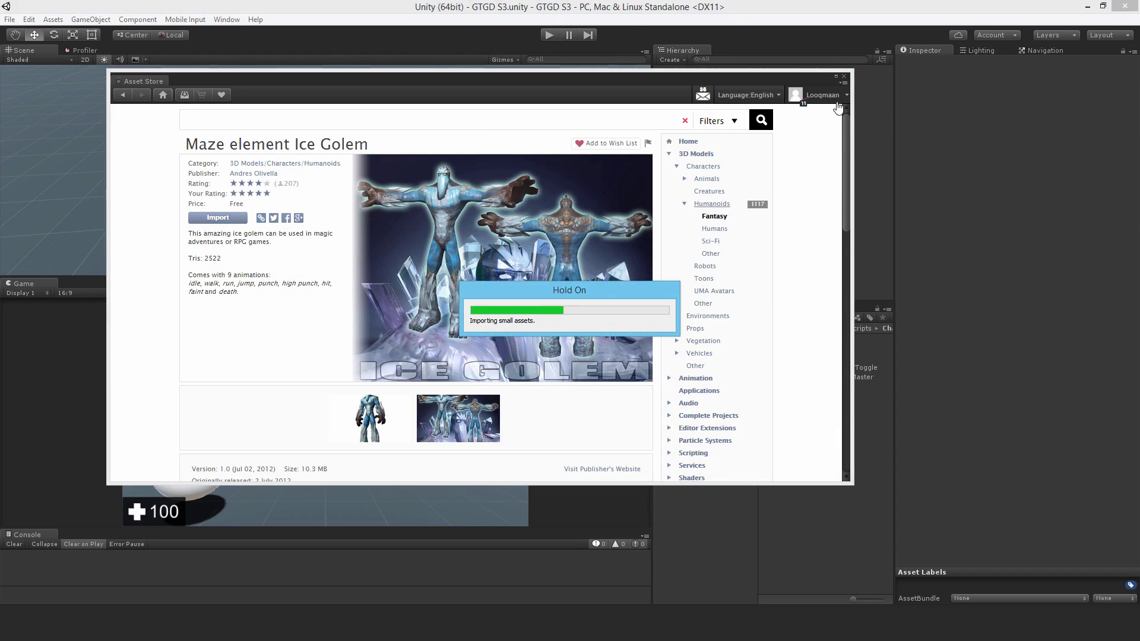
{"action": "left_click", "coordinate": [844, 77]}
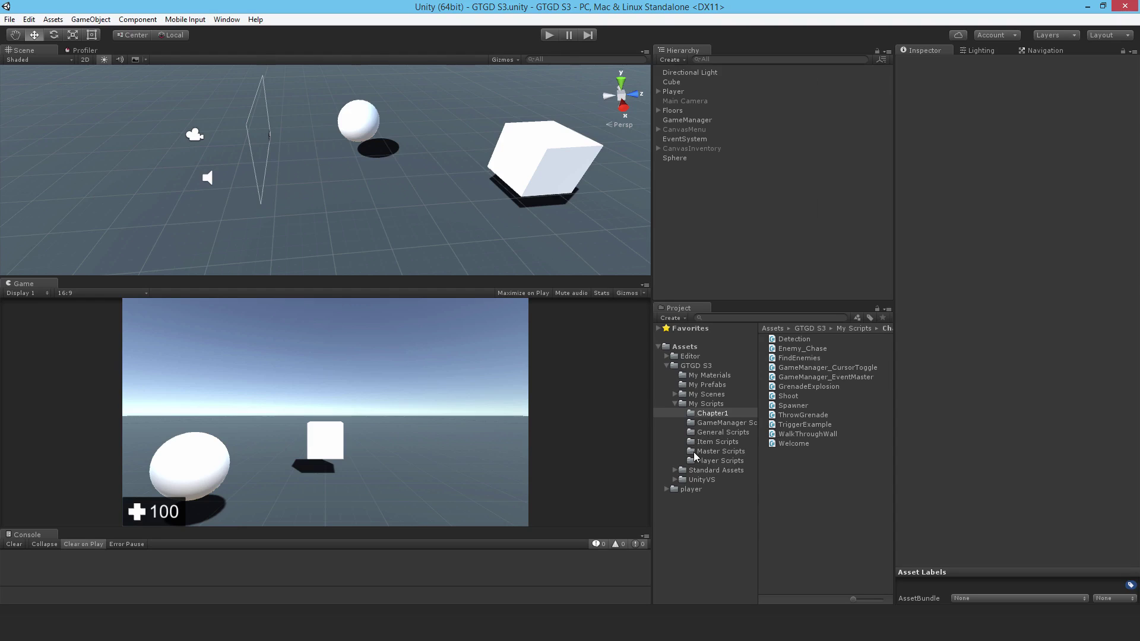
- Create a new folder named 'Imported' inside GTGD S3
{"action": "left_click", "coordinate": [689, 489]}
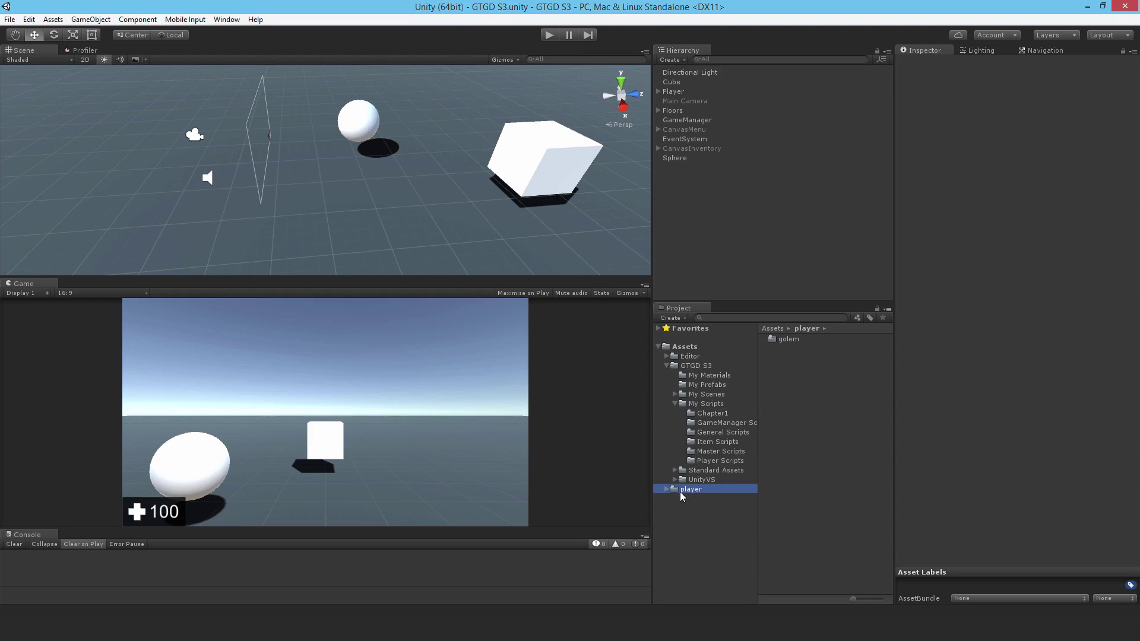
{"action": "left_click", "coordinate": [690, 368]}
{"action": "right_click", "coordinate": [811, 470]}
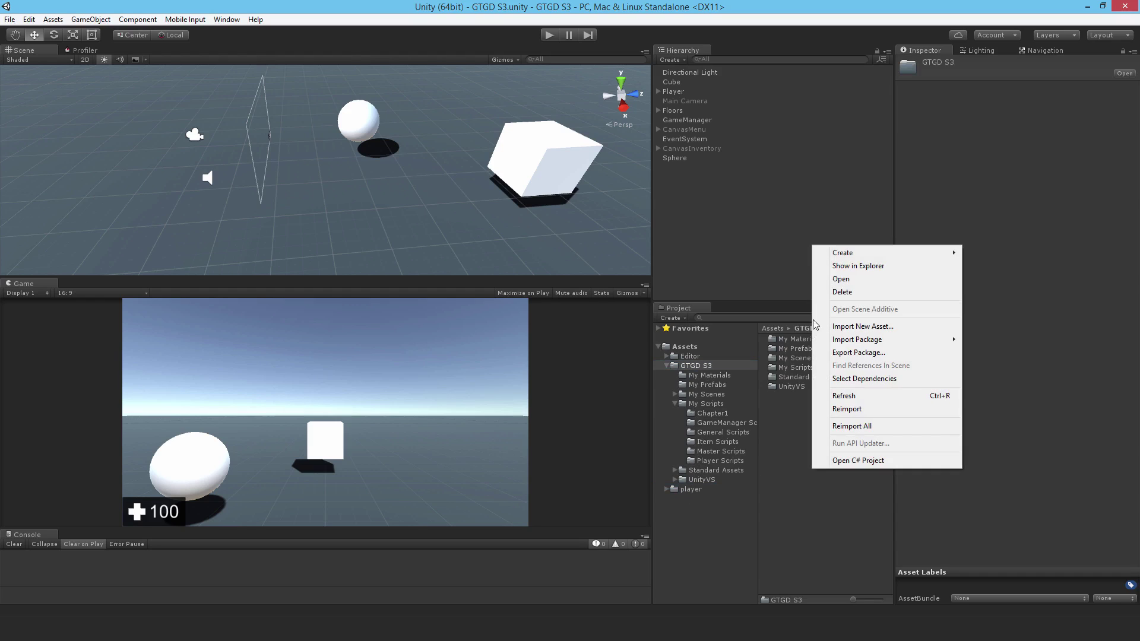
{"action": "mouse_move", "coordinate": [848, 254]}
{"action": "left_click", "coordinate": [987, 253]}
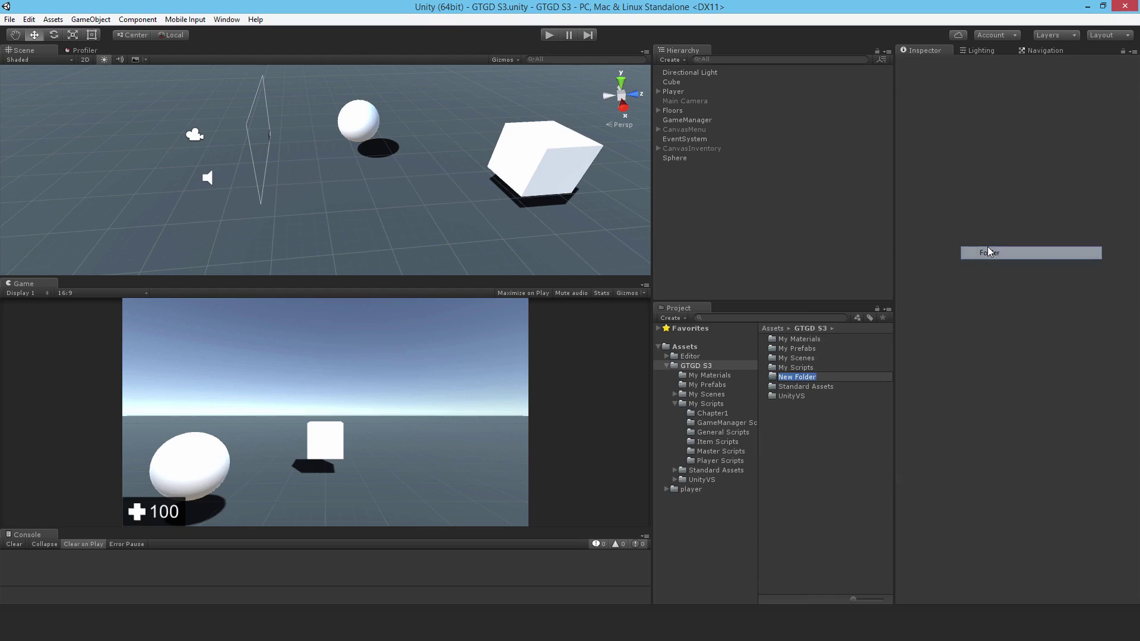
{"action": "type", "text": "Impor"}
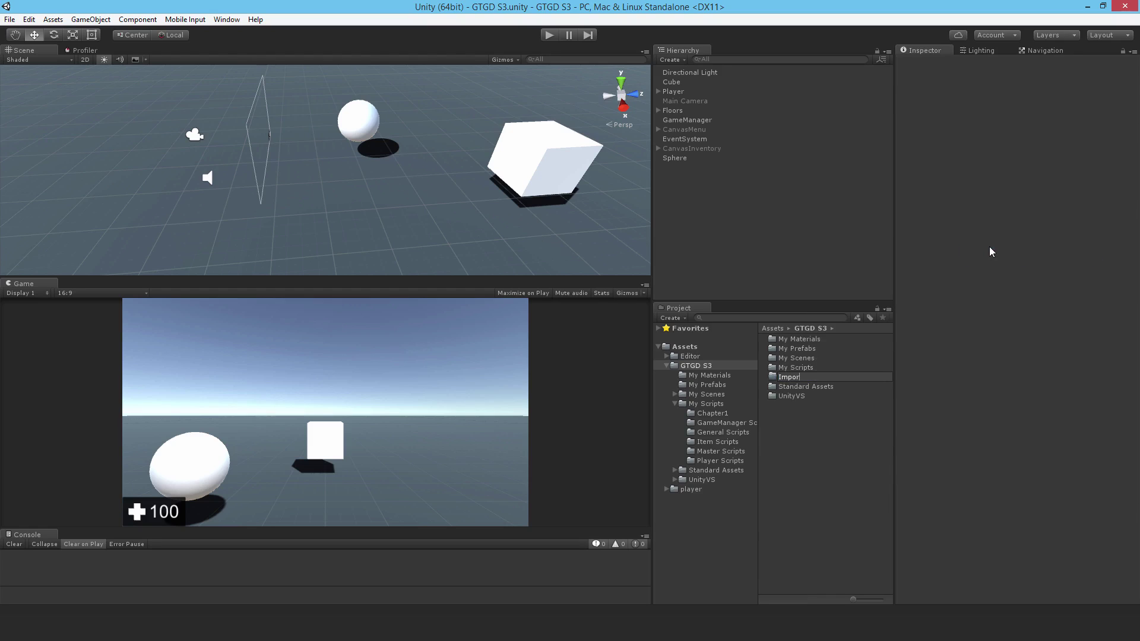
{"action": "type", "text": "ted"}
{"action": "key", "text": "Return"}
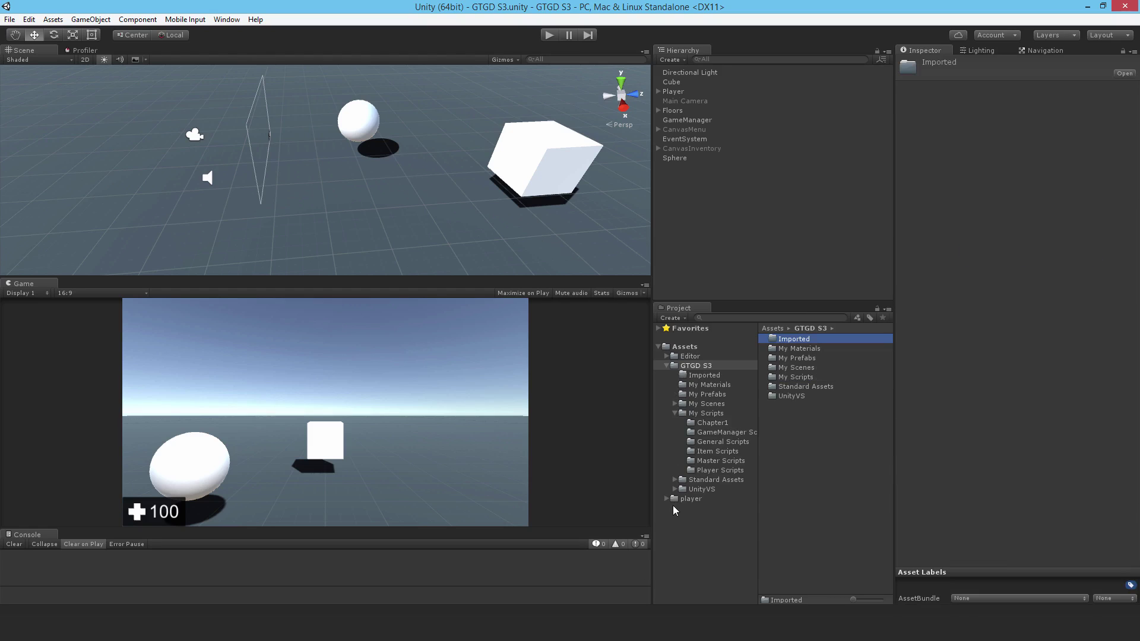
- Move the golem folder directly under Imported and delete the empty player folder
{"action": "left_click_drag", "start_coordinate": [676, 501], "coordinate": [790, 340]}
{"action": "double_click", "coordinate": [788, 339]}
{"action": "double_click", "coordinate": [789, 341]}
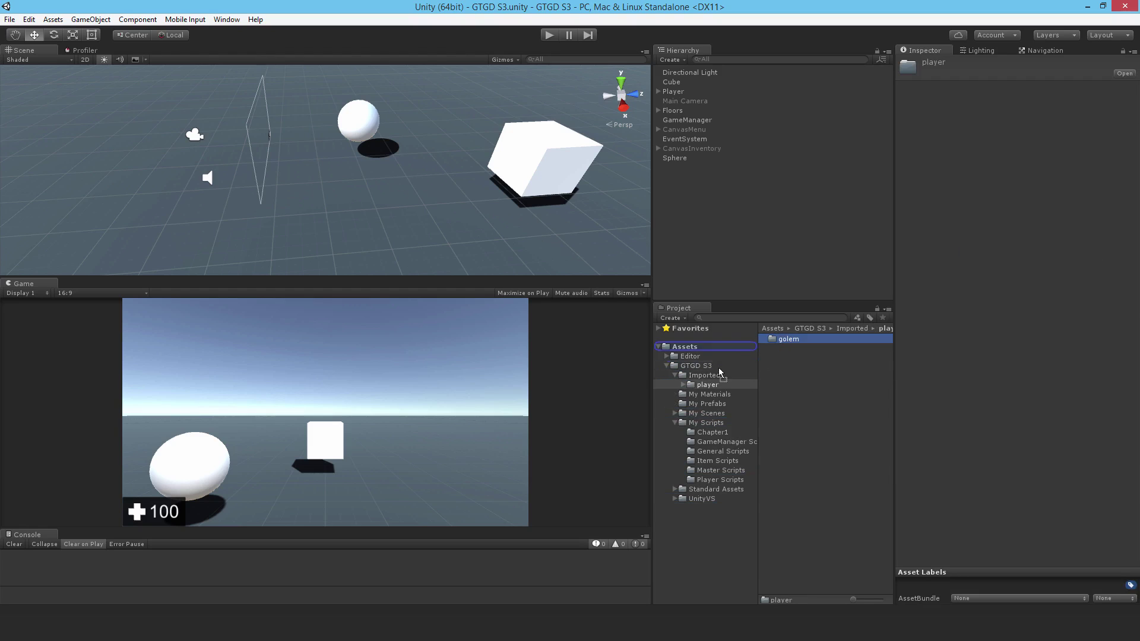
{"action": "left_click_drag", "start_coordinate": [720, 372], "coordinate": [709, 381]}
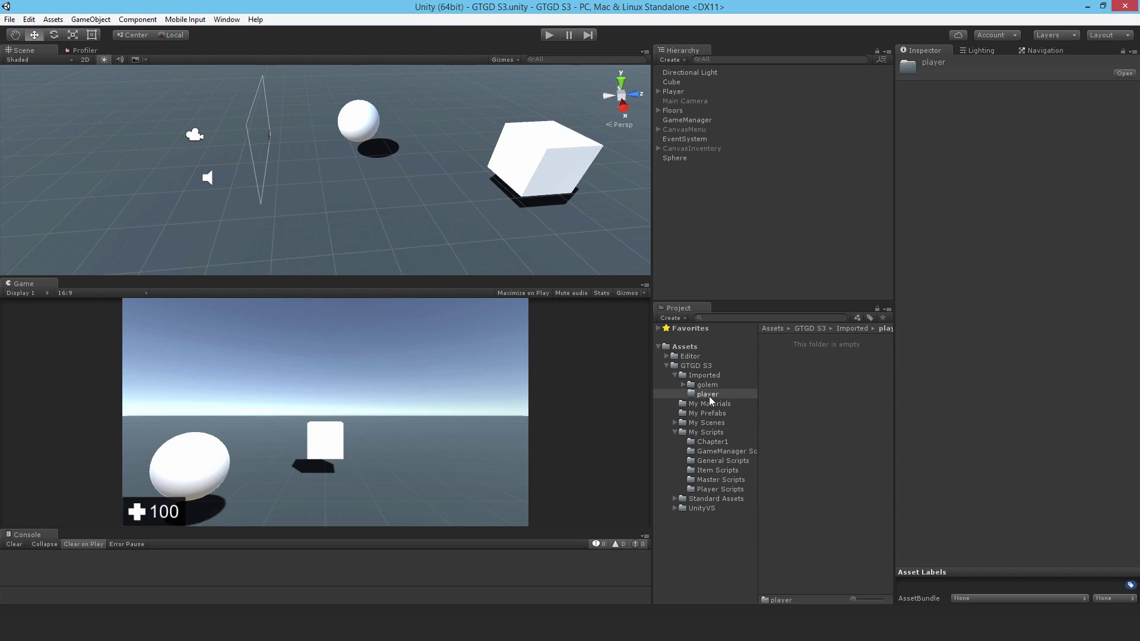
{"action": "left_click", "coordinate": [711, 400]}
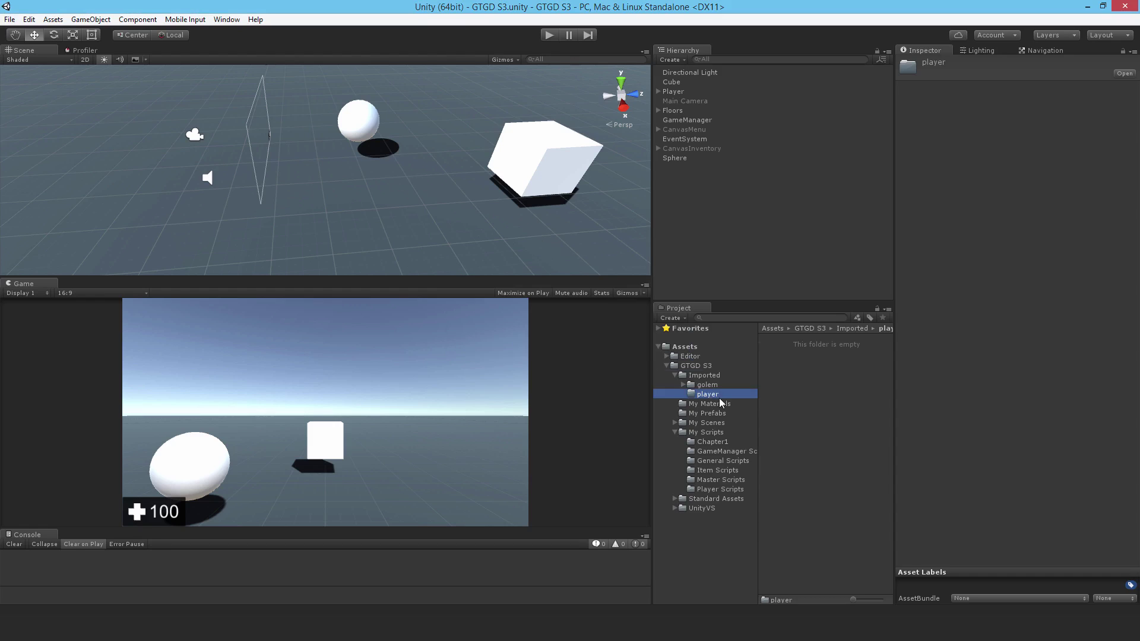
{"action": "left_click", "coordinate": [697, 386]}
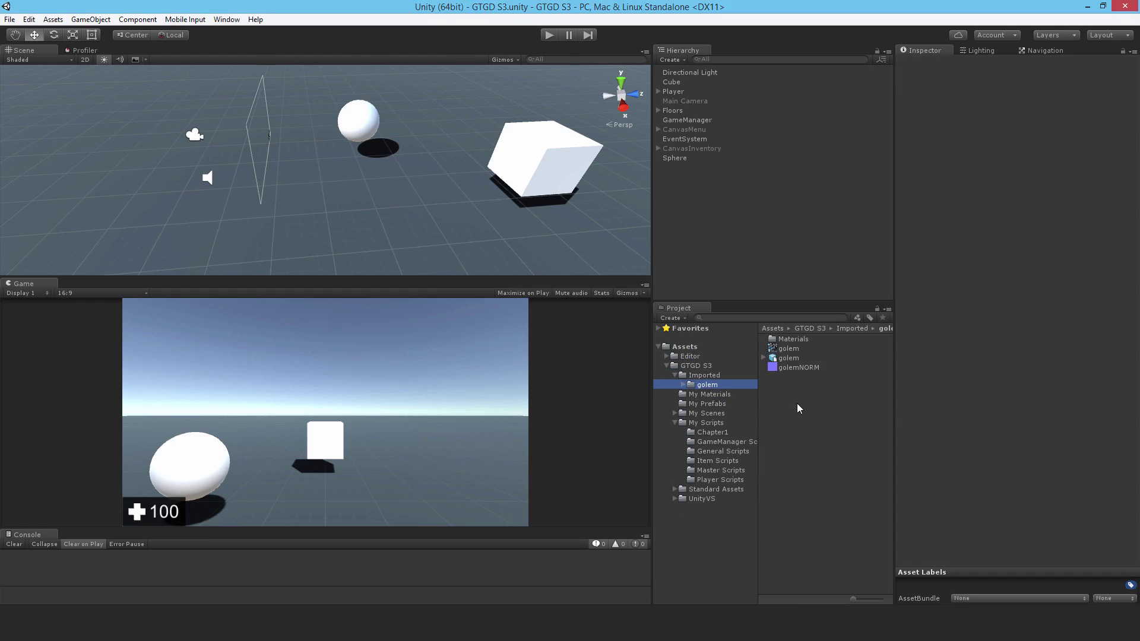
- Set the golem.FBX Rig Animation Type to Humanoid and apply it
{"action": "left_click", "coordinate": [783, 359]}
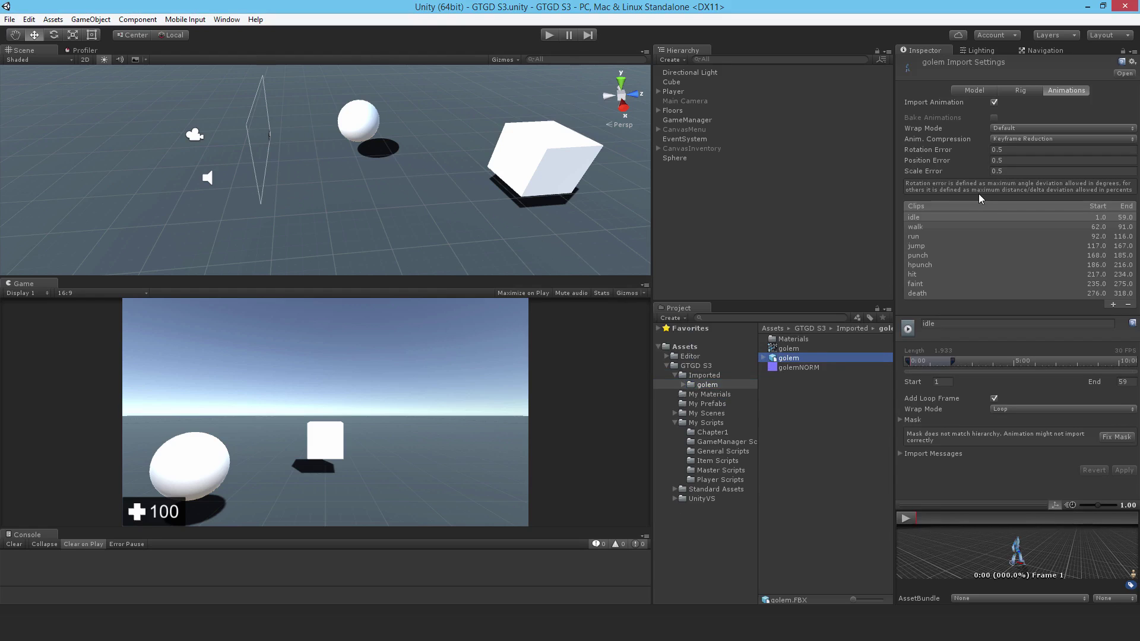
{"action": "left_click", "coordinate": [1021, 90]}
{"action": "left_click", "coordinate": [1003, 105]}
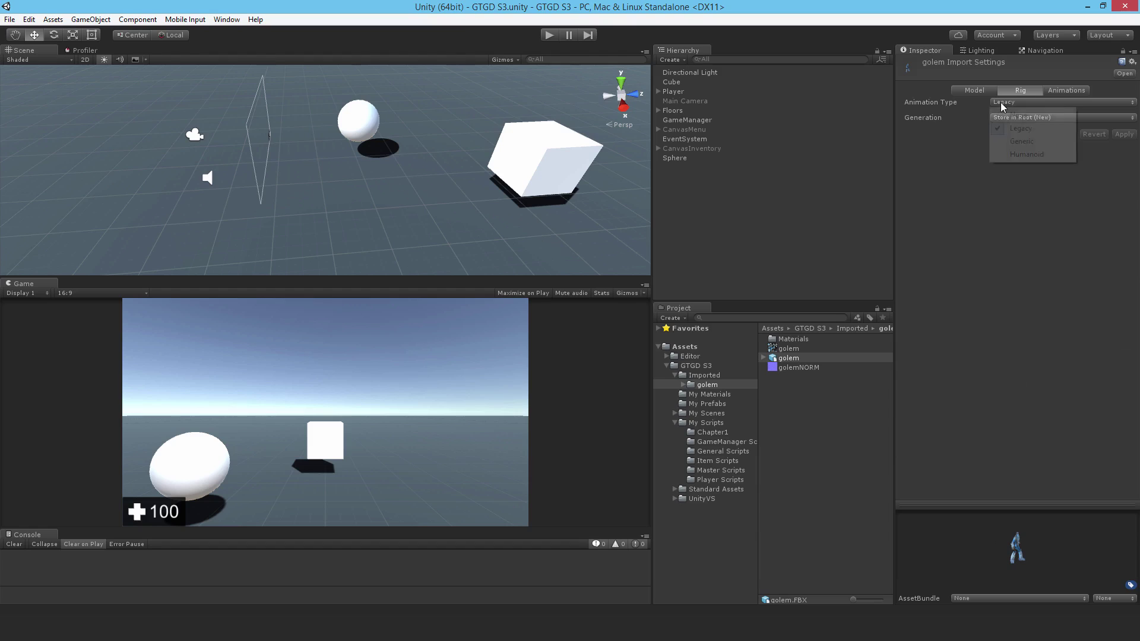
{"action": "left_click", "coordinate": [1028, 155]}
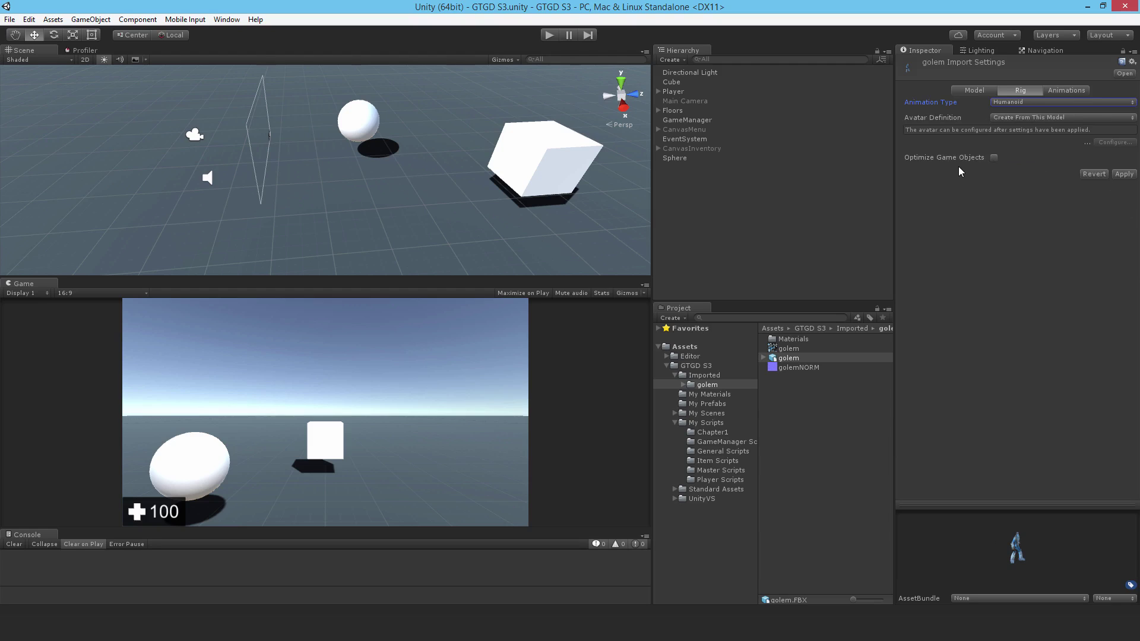
{"action": "left_click", "coordinate": [1124, 175]}
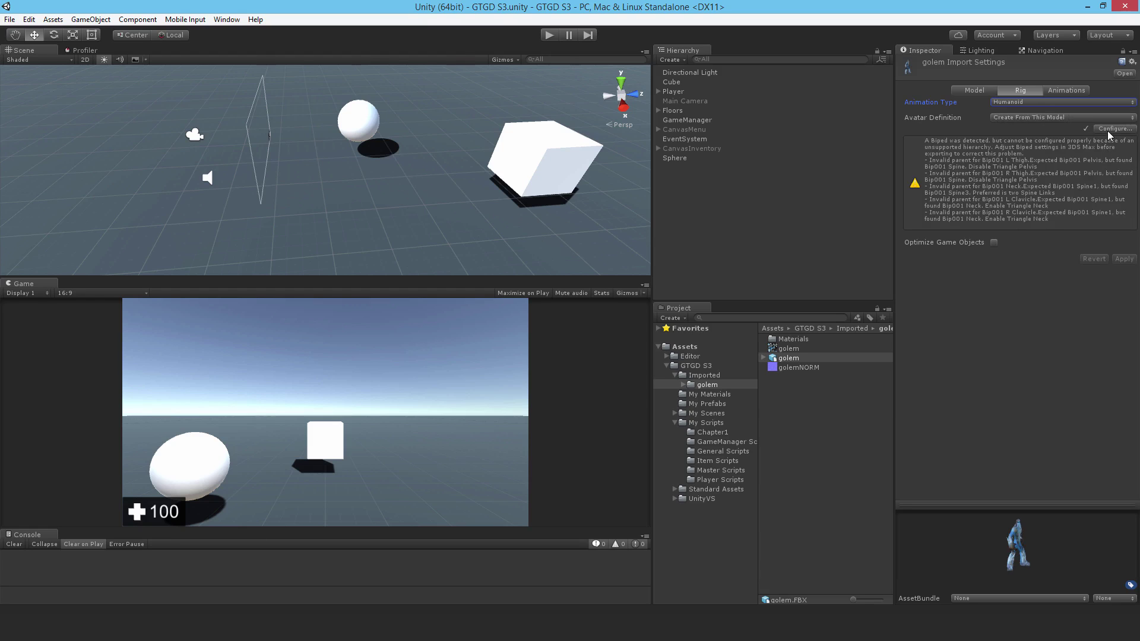
- In avatar configuration, replace the Chest bone Bip001 Spine1 with Bip001 Spine3, then finish
{"action": "left_click", "coordinate": [1108, 129]}
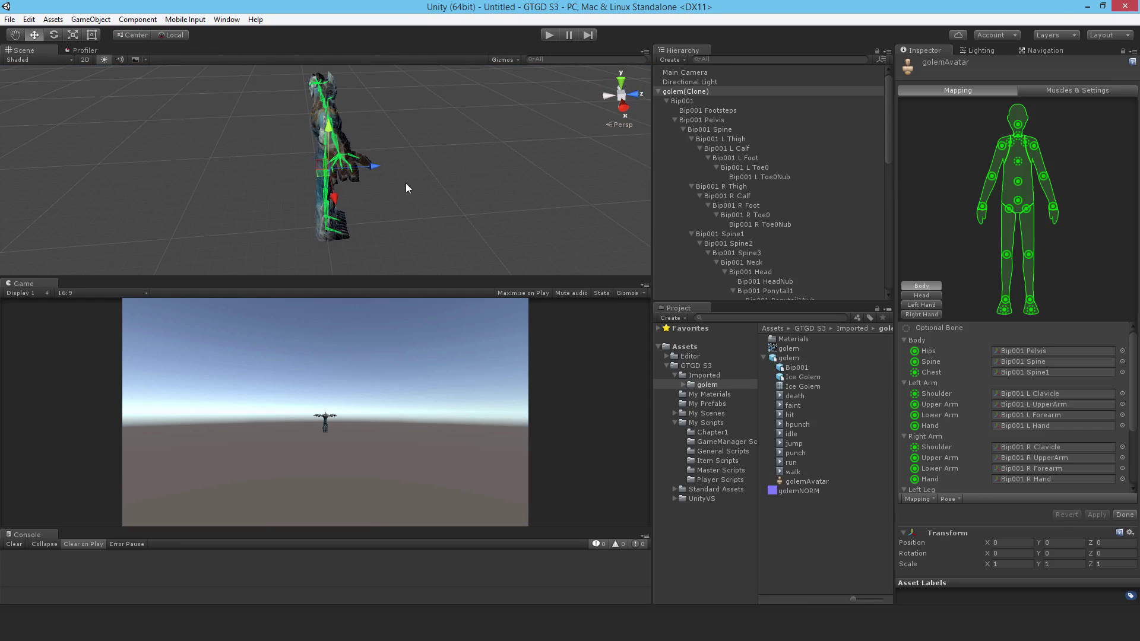
{"action": "left_click_drag", "start_coordinate": [406, 189], "coordinate": [303, 247], "text": "alt"}
{"action": "scroll", "coordinate": [109, 191], "scroll_direction": "up", "scroll_amount": 5}
{"action": "scroll", "coordinate": [203, 133], "scroll_direction": "up", "scroll_amount": 3}
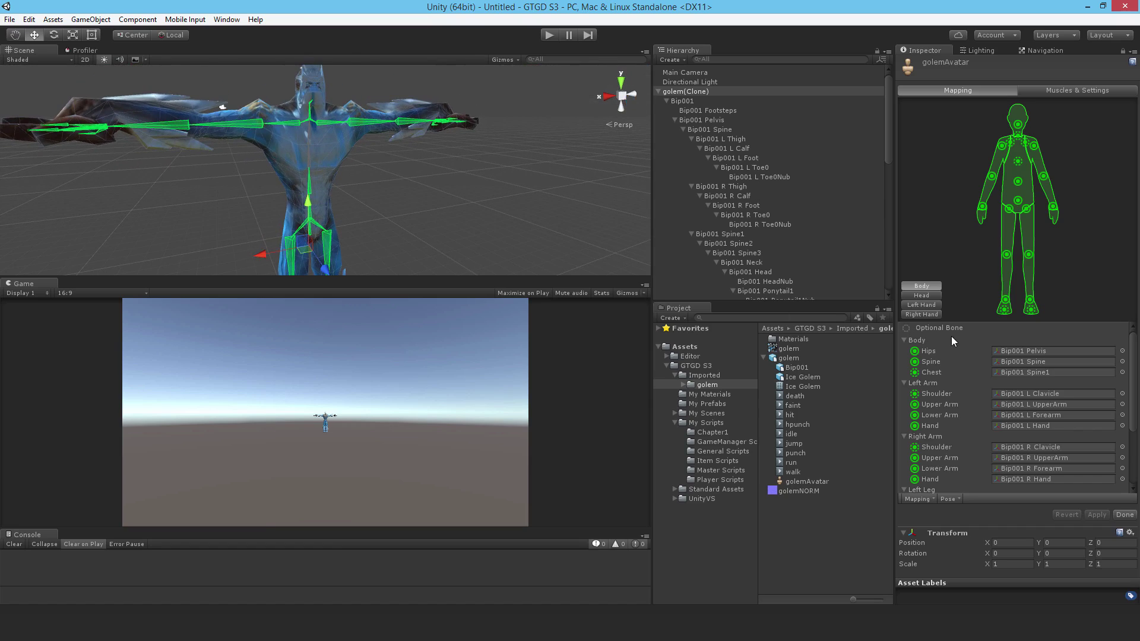
{"action": "scroll", "coordinate": [1027, 401], "scroll_direction": "down", "scroll_amount": 3}
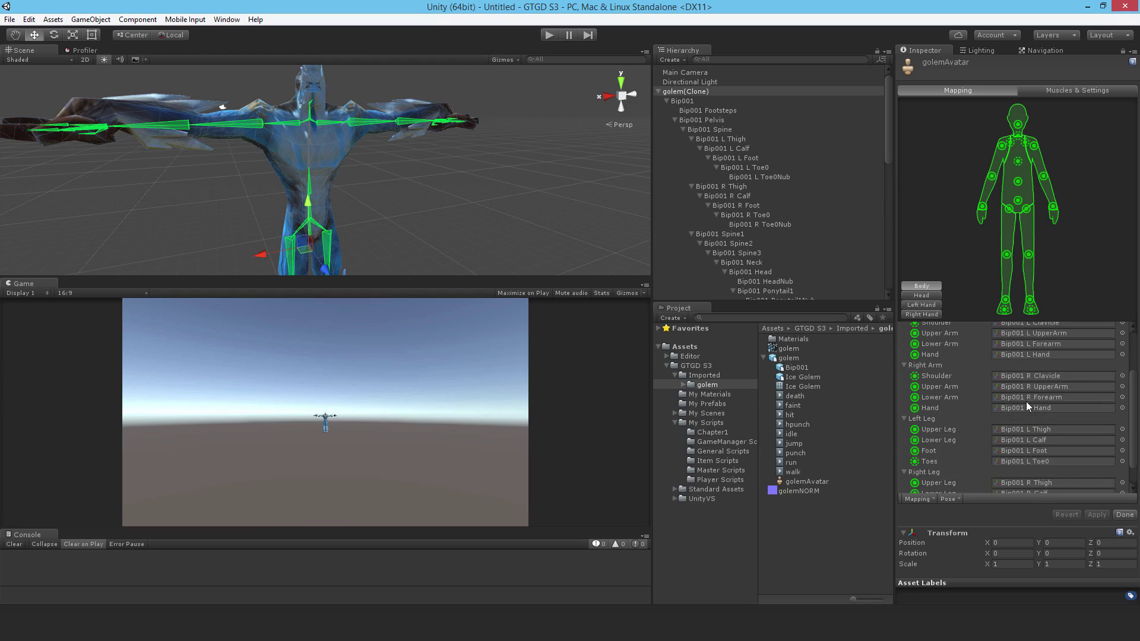
{"action": "scroll", "coordinate": [1026, 401], "scroll_direction": "up", "scroll_amount": 3}
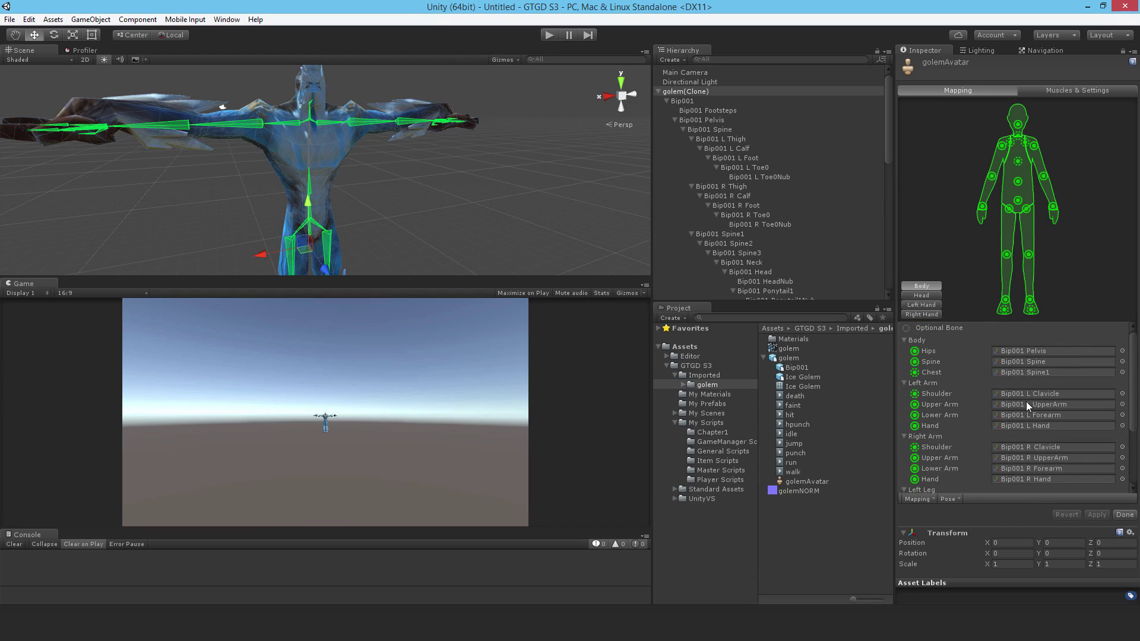
{"action": "left_click", "coordinate": [1028, 372]}
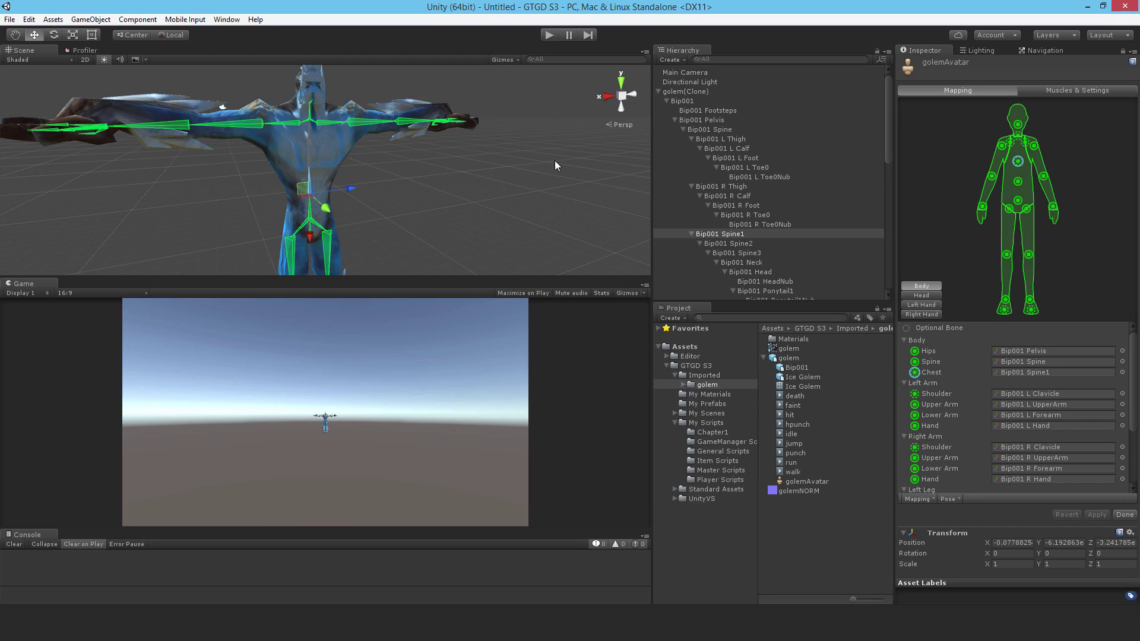
{"action": "left_click", "coordinate": [740, 252]}
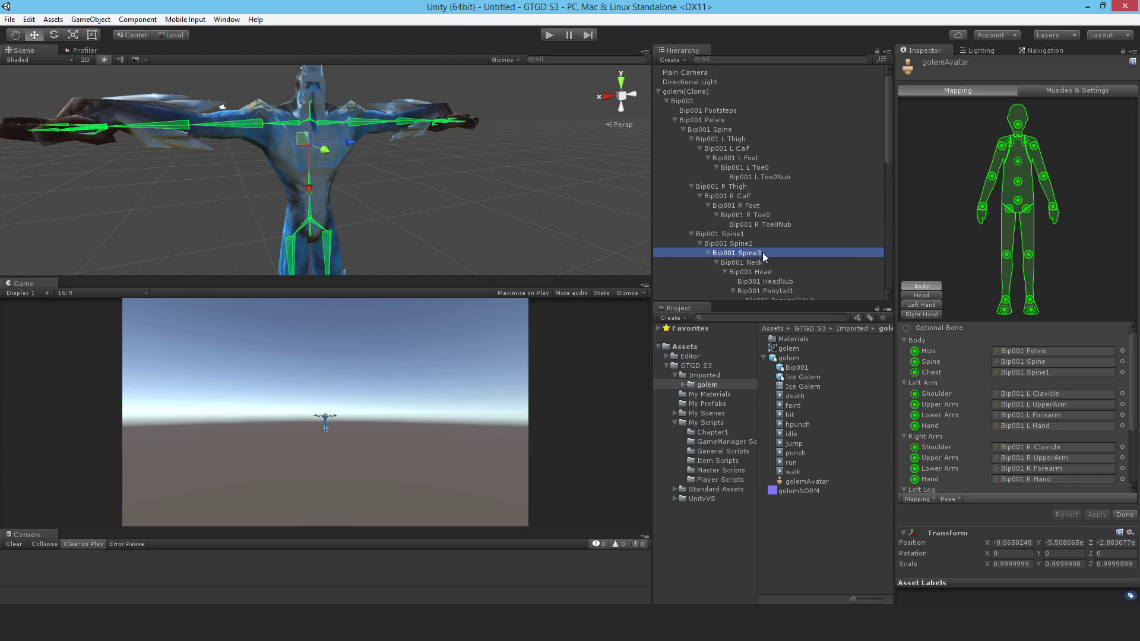
{"action": "left_click_drag", "start_coordinate": [761, 254], "coordinate": [1018, 378]}
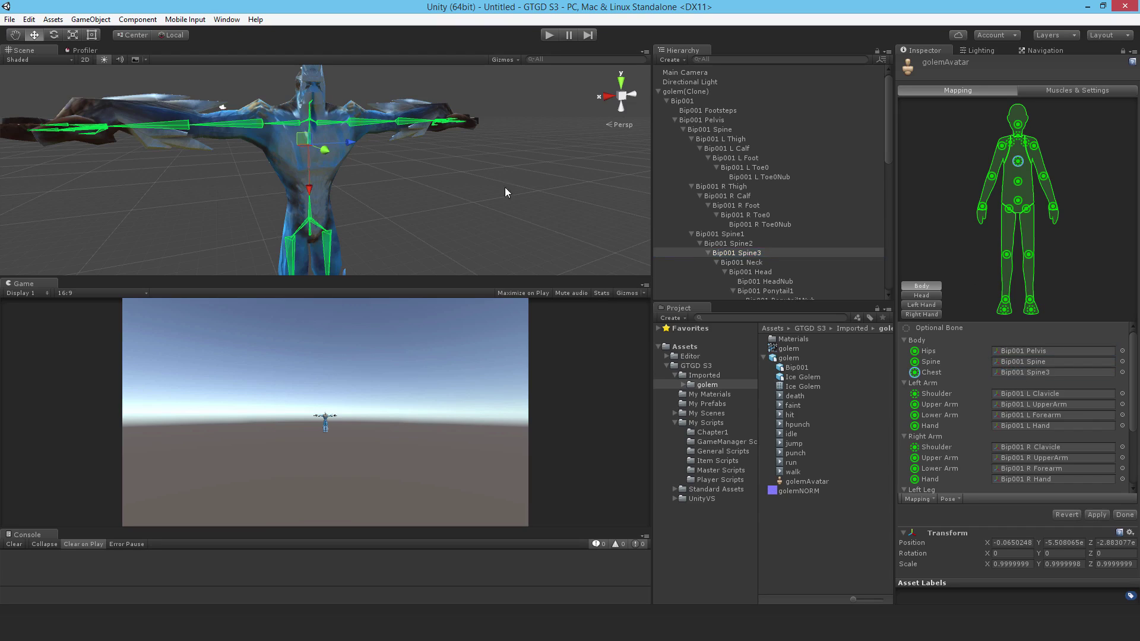
{"action": "left_click", "coordinate": [1127, 516]}
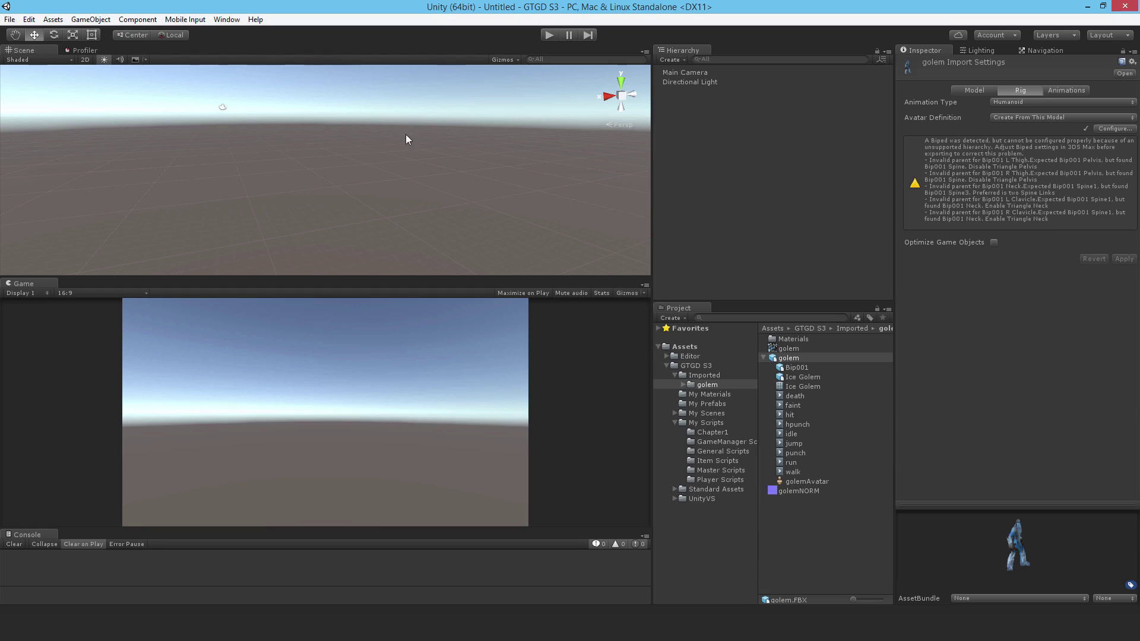
- Reopen the GTGD S3 scene and drag the golem model into the Scene view
{"action": "left_click", "coordinate": [714, 413]}
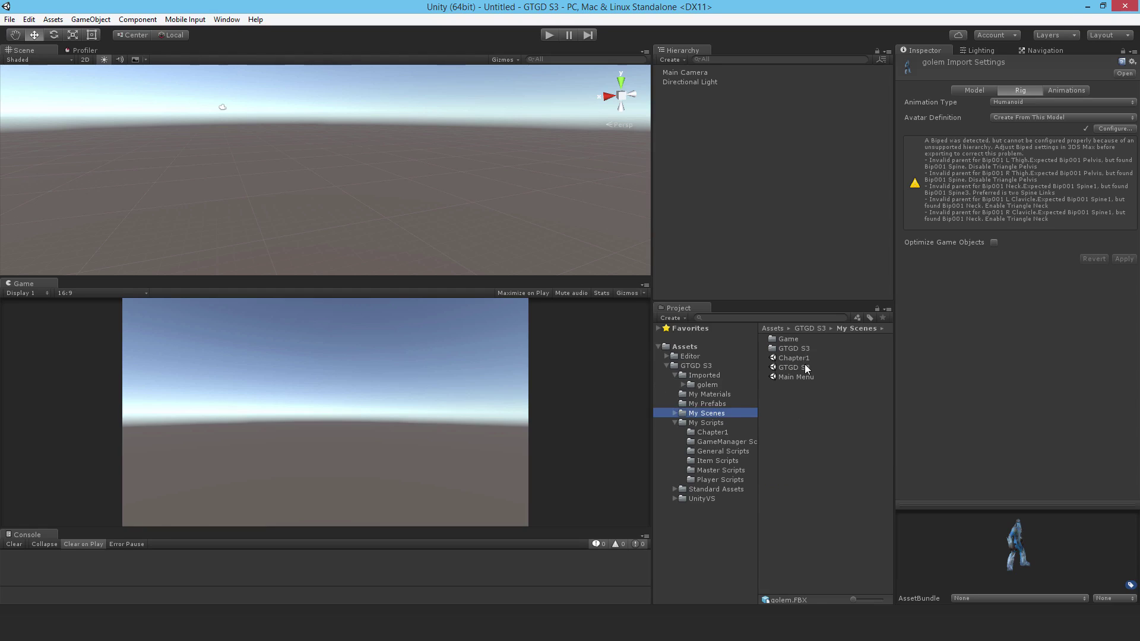
{"action": "double_click", "coordinate": [805, 367]}
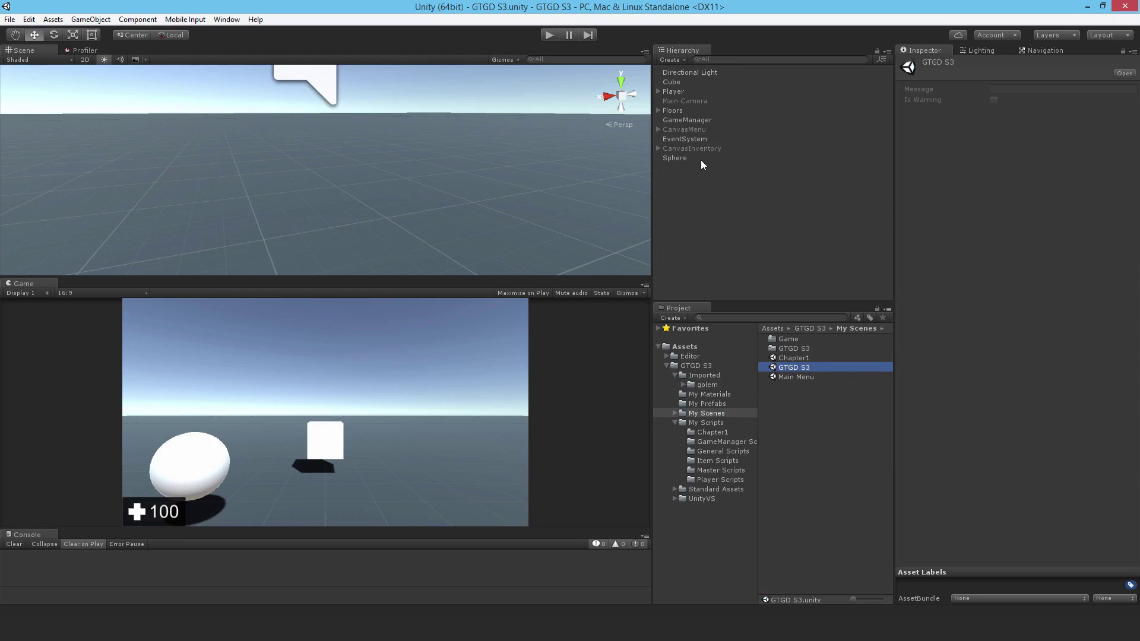
{"action": "left_click", "coordinate": [702, 385]}
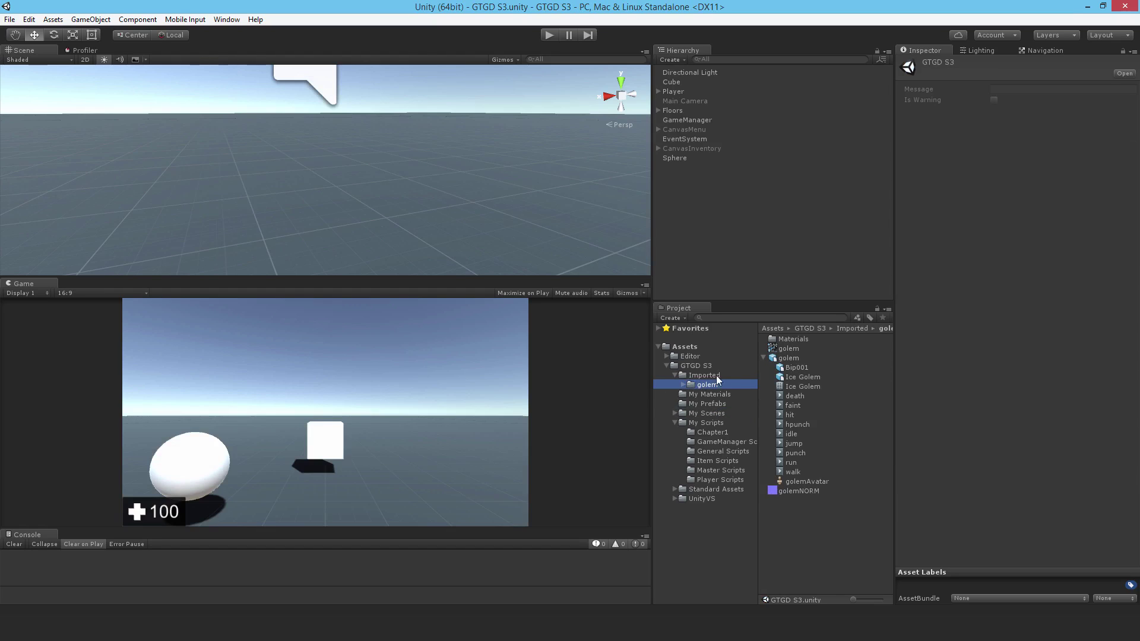
{"action": "left_click", "coordinate": [782, 359]}
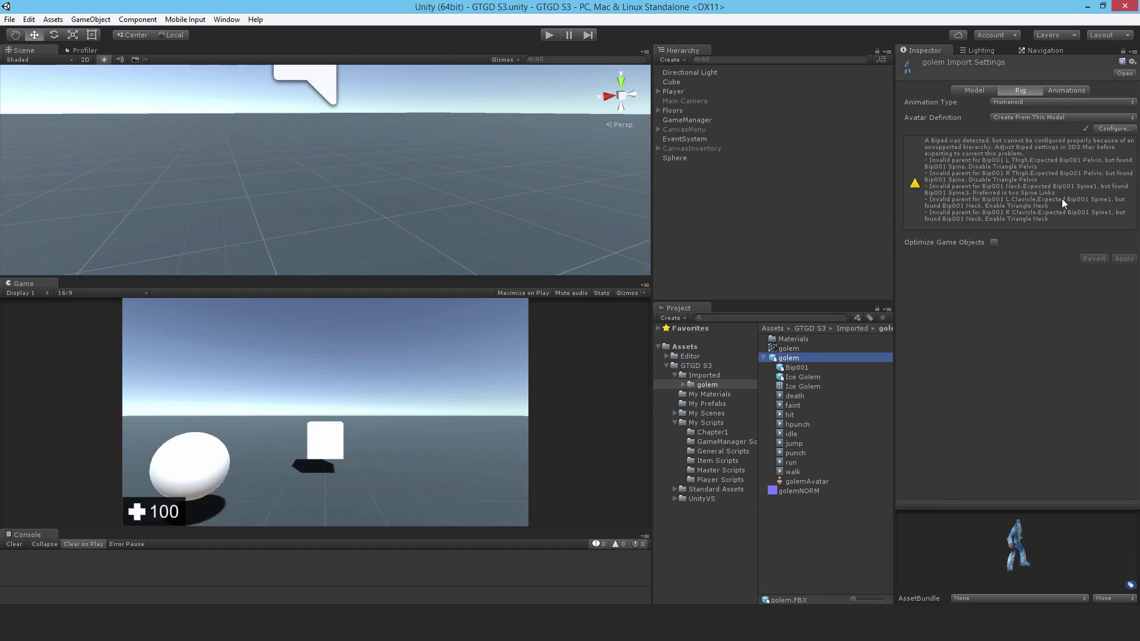
{"action": "left_click", "coordinate": [979, 90]}
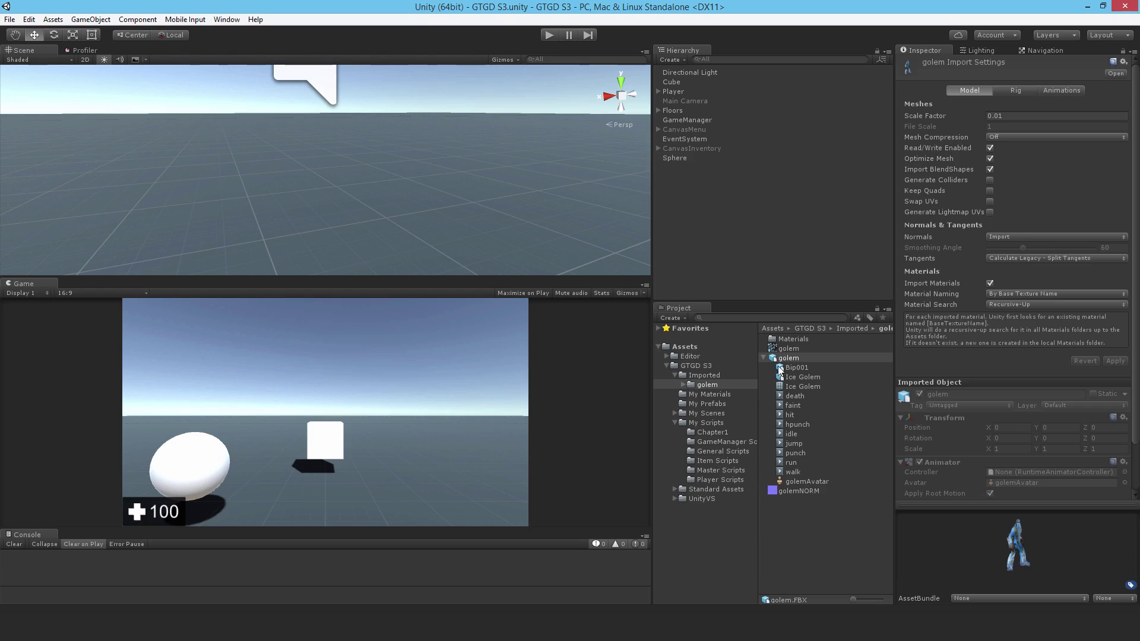
{"action": "left_click_drag", "start_coordinate": [789, 358], "coordinate": [323, 237]}
{"action": "scroll", "coordinate": [323, 238], "scroll_direction": "down", "scroll_amount": 5}
{"action": "left_click_drag", "start_coordinate": [475, 190], "coordinate": [617, 173], "text": "alt"}
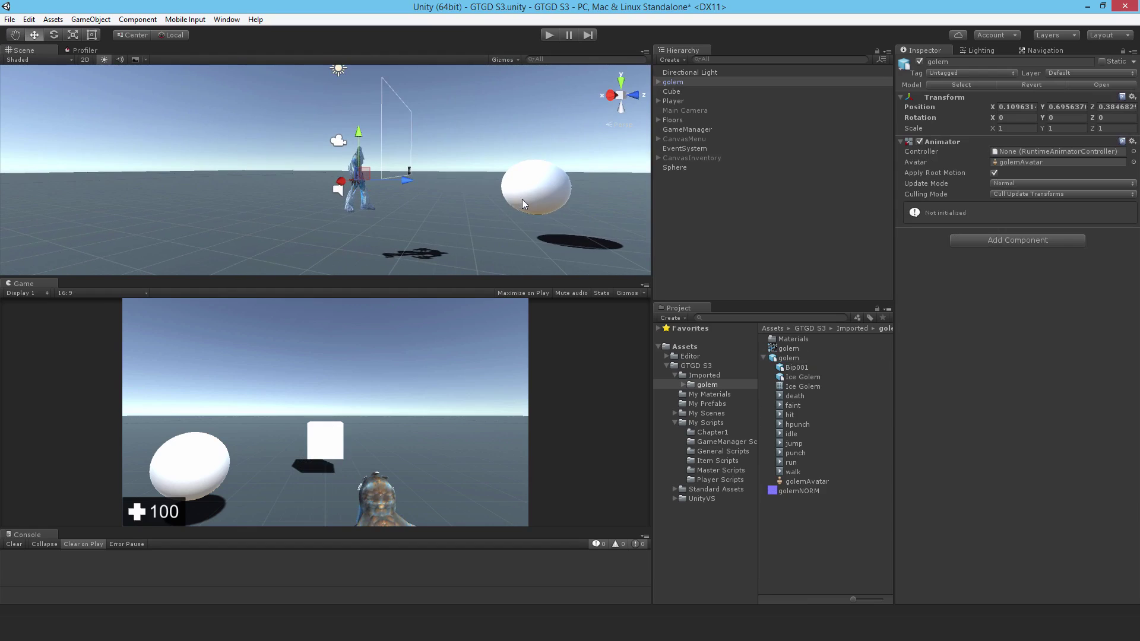
- Delete the golem instance and reimport the model with Scale Factor 0.03
{"action": "left_click", "coordinate": [673, 83]}
{"action": "key", "text": "Delete"}
{"action": "left_click", "coordinate": [785, 360]}
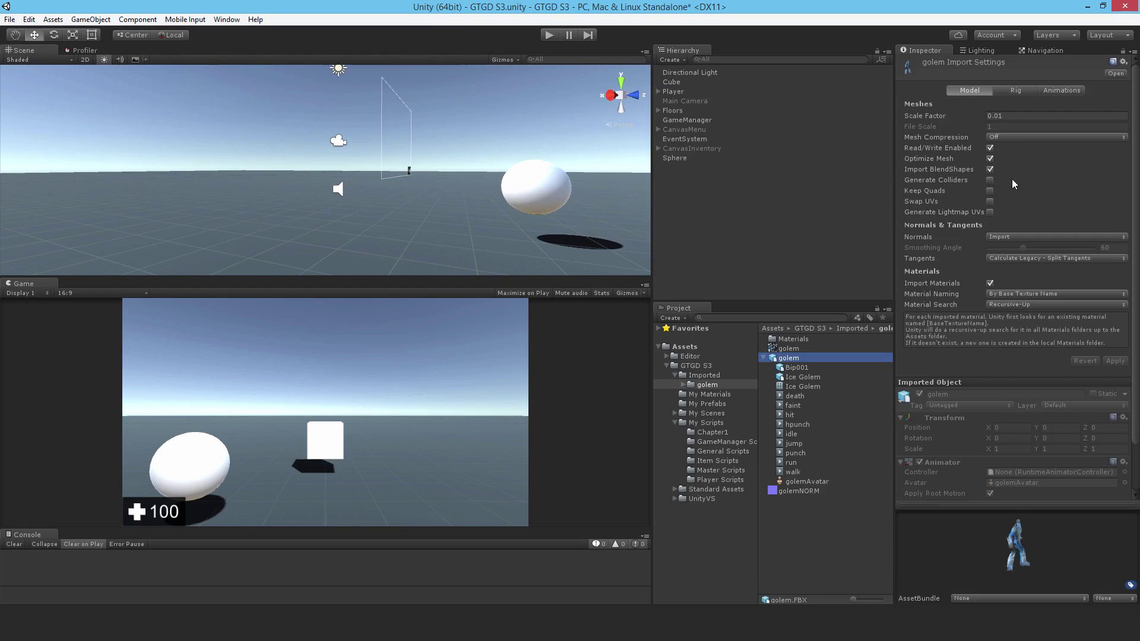
{"action": "left_click", "coordinate": [1022, 116]}
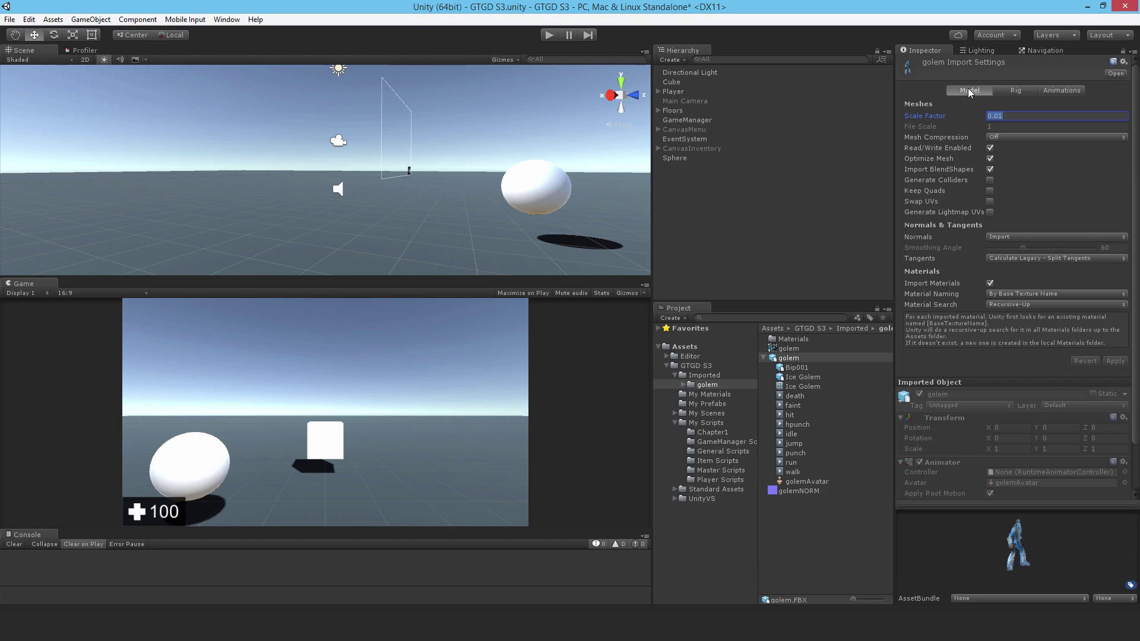
{"action": "type", "text": ".0"}
{"action": "key", "text": "Return"}
{"action": "left_click", "coordinate": [1115, 362]}
- Place the rescaled golem in the scene and frame the view on it
{"action": "left_click_drag", "start_coordinate": [460, 196], "coordinate": [534, 249], "text": "alt"}
{"action": "left_click_drag", "start_coordinate": [786, 359], "coordinate": [689, 184]}
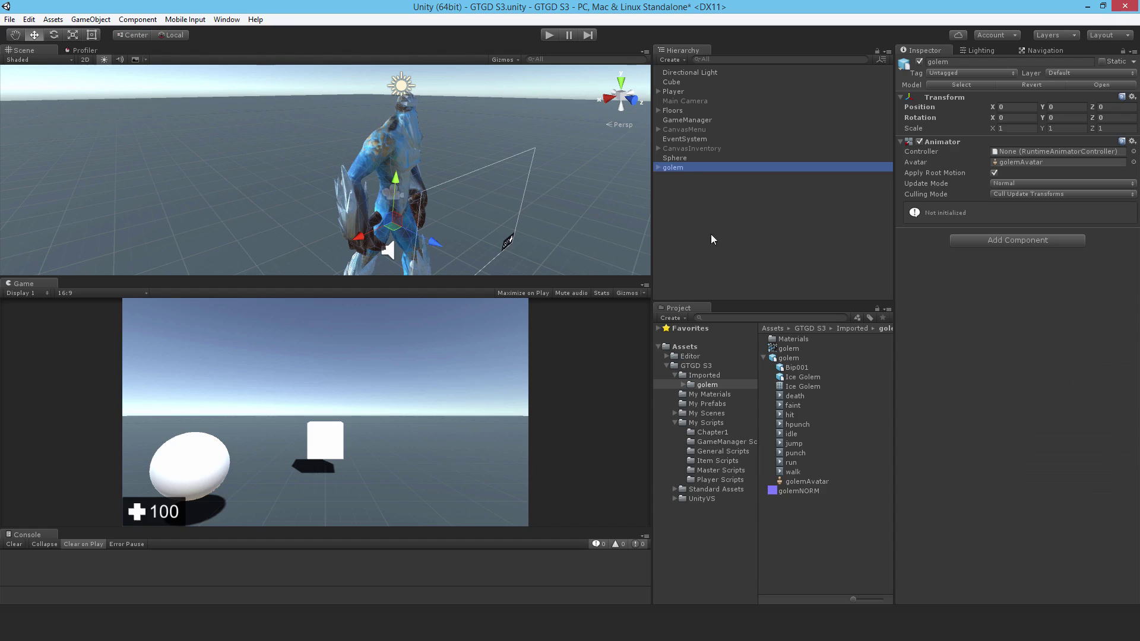
{"action": "left_click_drag", "start_coordinate": [371, 281], "coordinate": [558, 135], "text": "alt"}
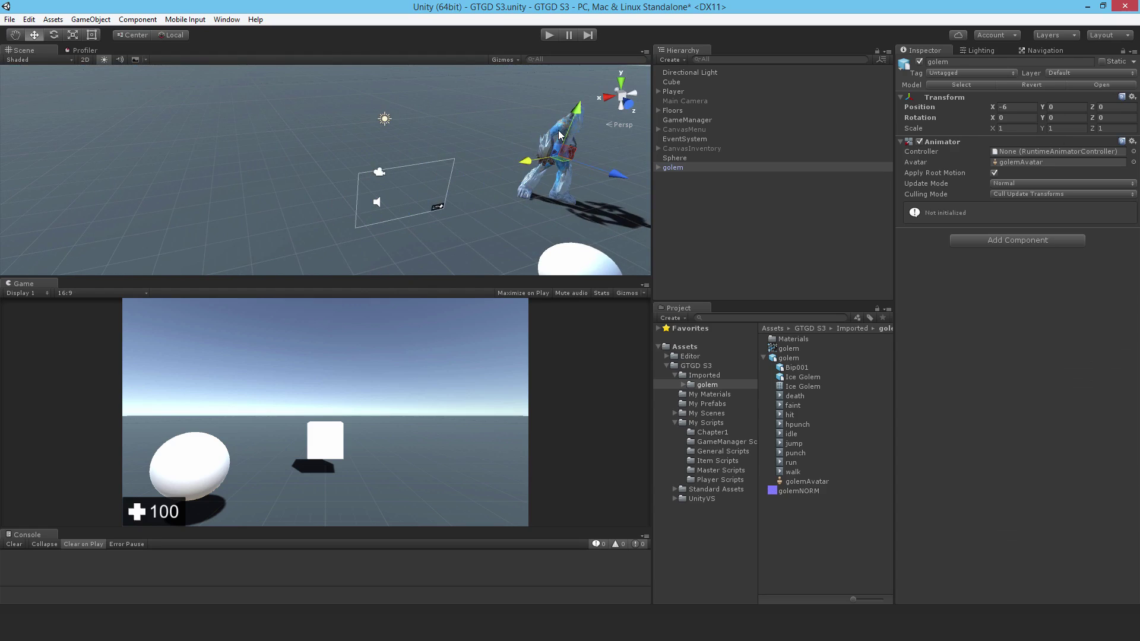
{"action": "key", "text": "f"}
{"action": "left_click_drag", "start_coordinate": [464, 185], "coordinate": [469, 146], "text": "alt"}
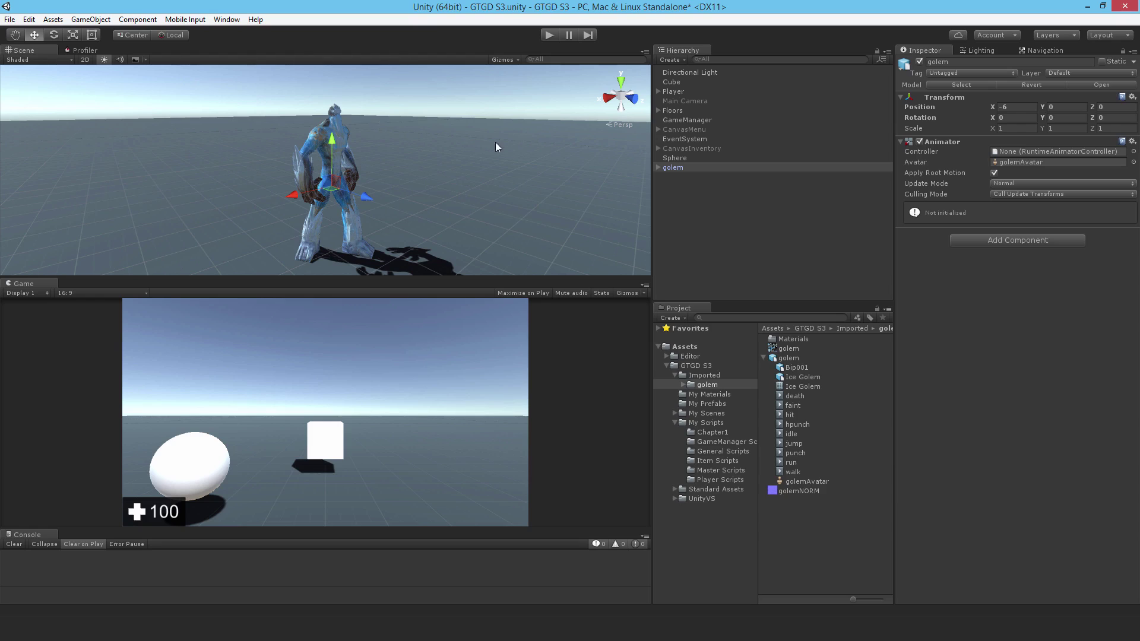
- Add a new layer named Enemy as User Layer 12
{"action": "left_click", "coordinate": [1073, 73]}
{"action": "left_click", "coordinate": [1082, 209]}
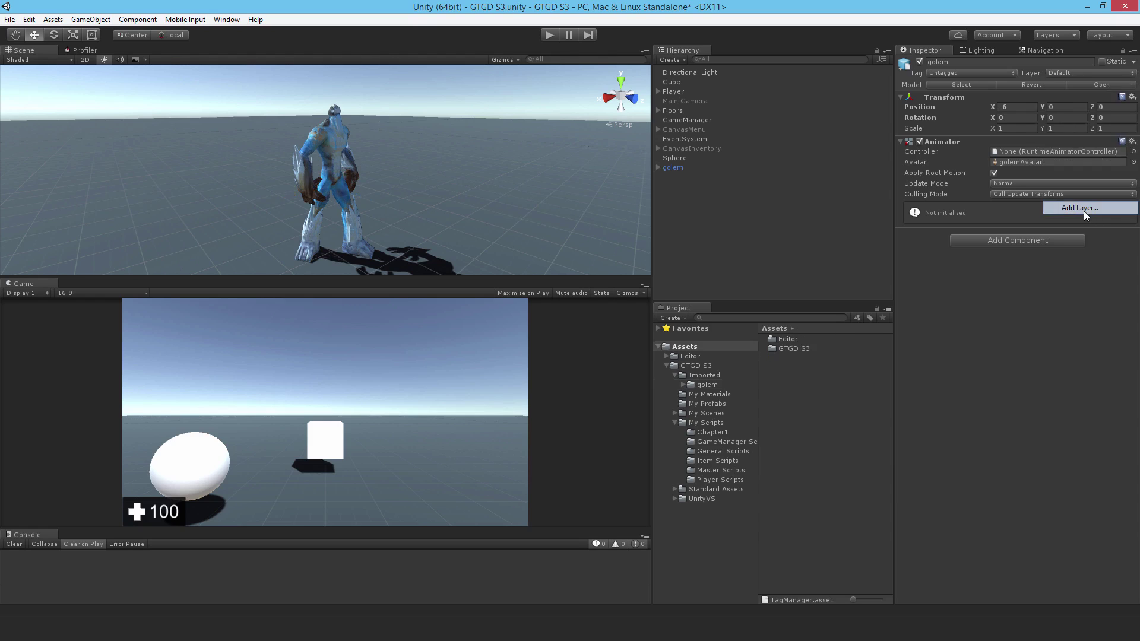
{"action": "left_click", "coordinate": [1001, 252]}
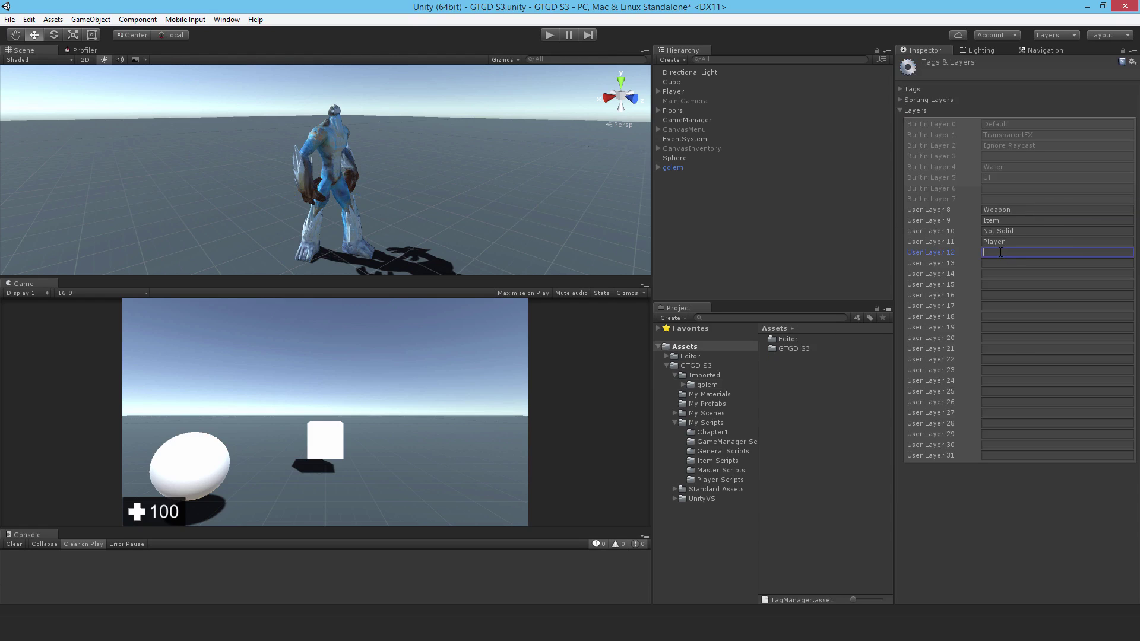
{"action": "type", "text": "Enemy"}
{"action": "left_click", "coordinate": [694, 167]}
- Break the golem's prefab instance link to its model
{"action": "left_click", "coordinate": [1076, 72]}
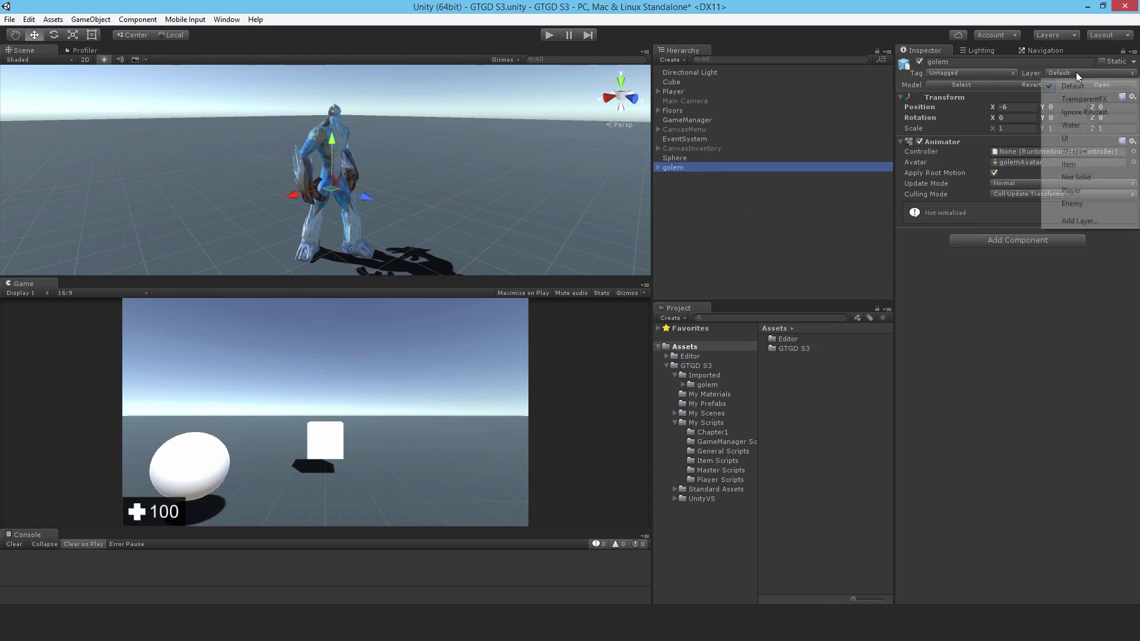
{"action": "left_click", "coordinate": [663, 174]}
{"action": "left_click", "coordinate": [670, 167]}
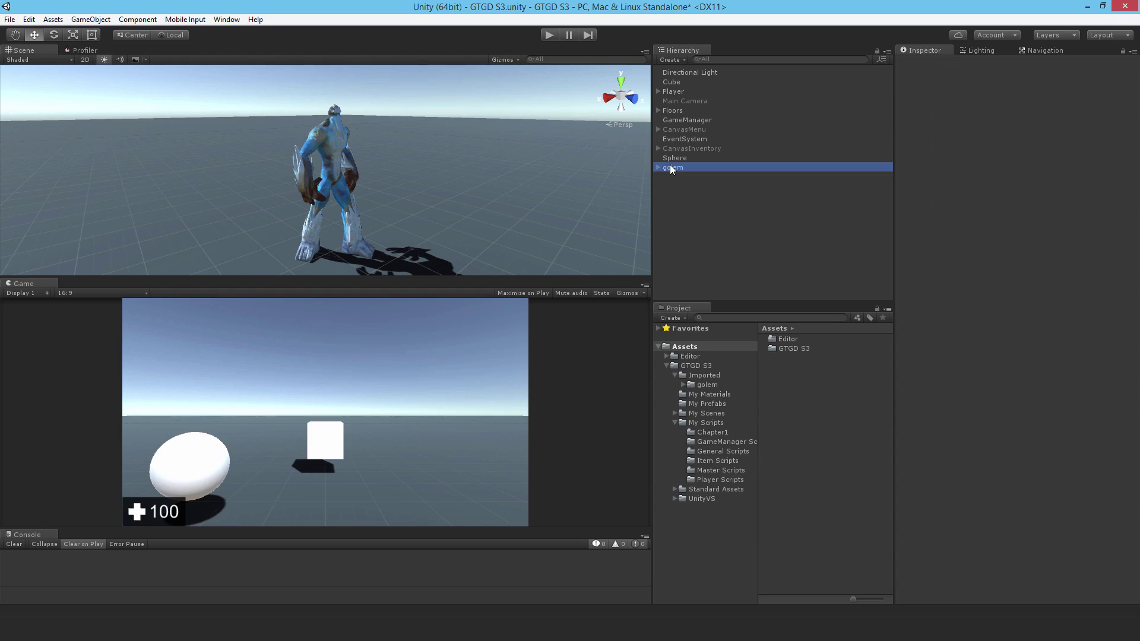
{"action": "left_click", "coordinate": [90, 19]}
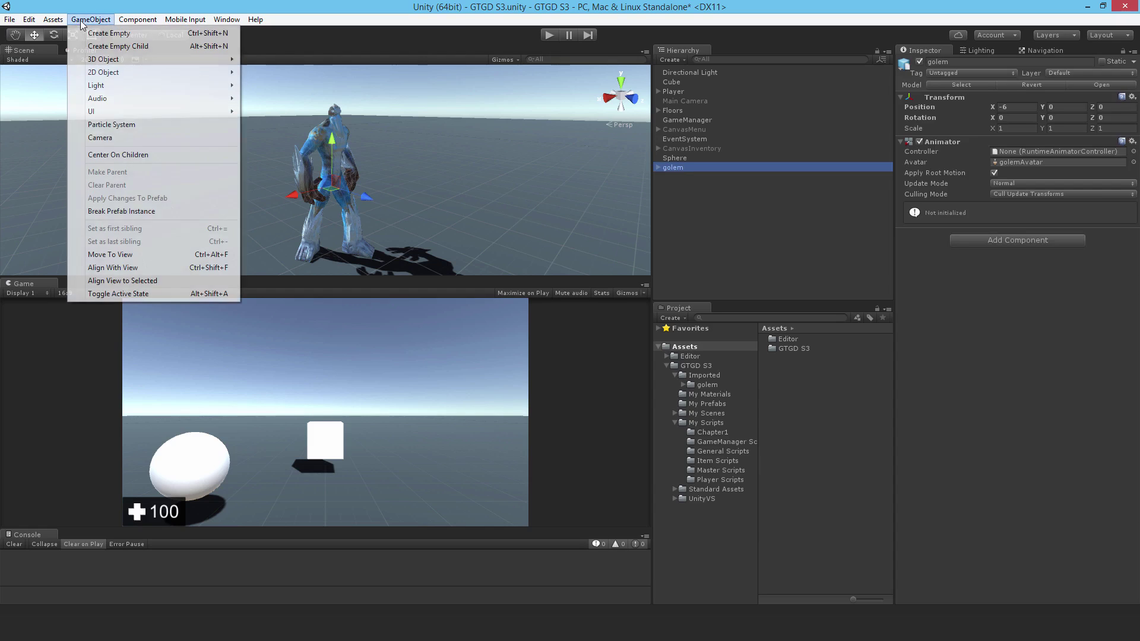
{"action": "left_click", "coordinate": [106, 212]}
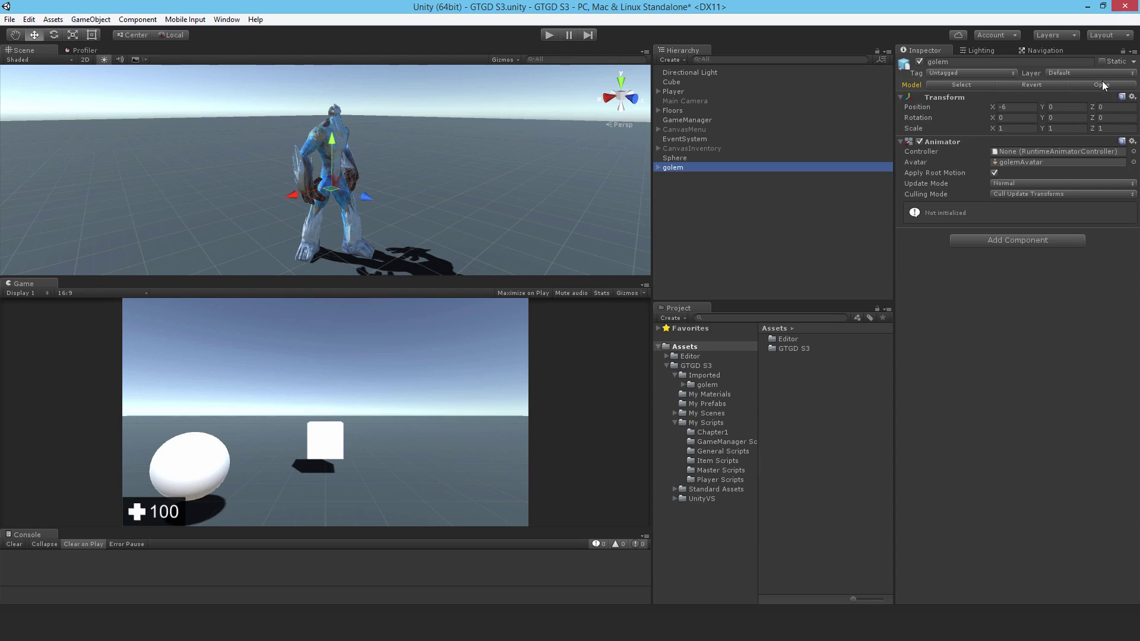
- Set the golem and all its children to the Enemy layer
{"action": "left_click", "coordinate": [1077, 72]}
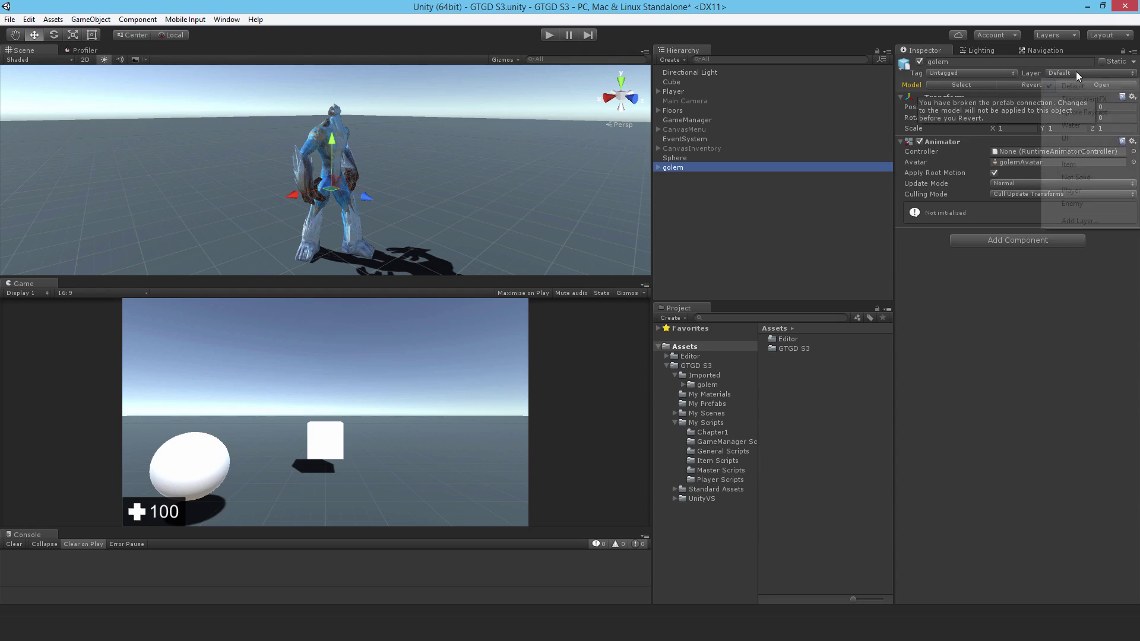
{"action": "left_click", "coordinate": [1080, 203]}
{"action": "left_click", "coordinate": [498, 342]}
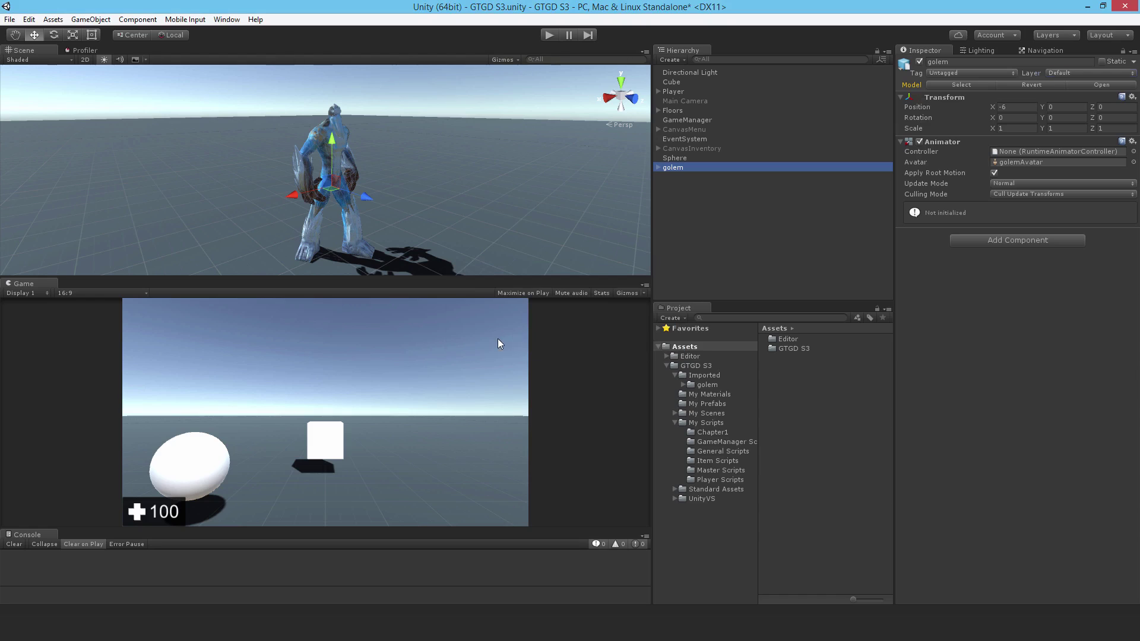
{"action": "left_click", "coordinate": [658, 168]}
- Inspect the Ice Golem mesh's materials, including ojos, under the golem hierarchy
{"action": "left_click", "coordinate": [659, 168]}
{"action": "left_click", "coordinate": [667, 177]}
{"action": "left_click", "coordinate": [689, 188]}
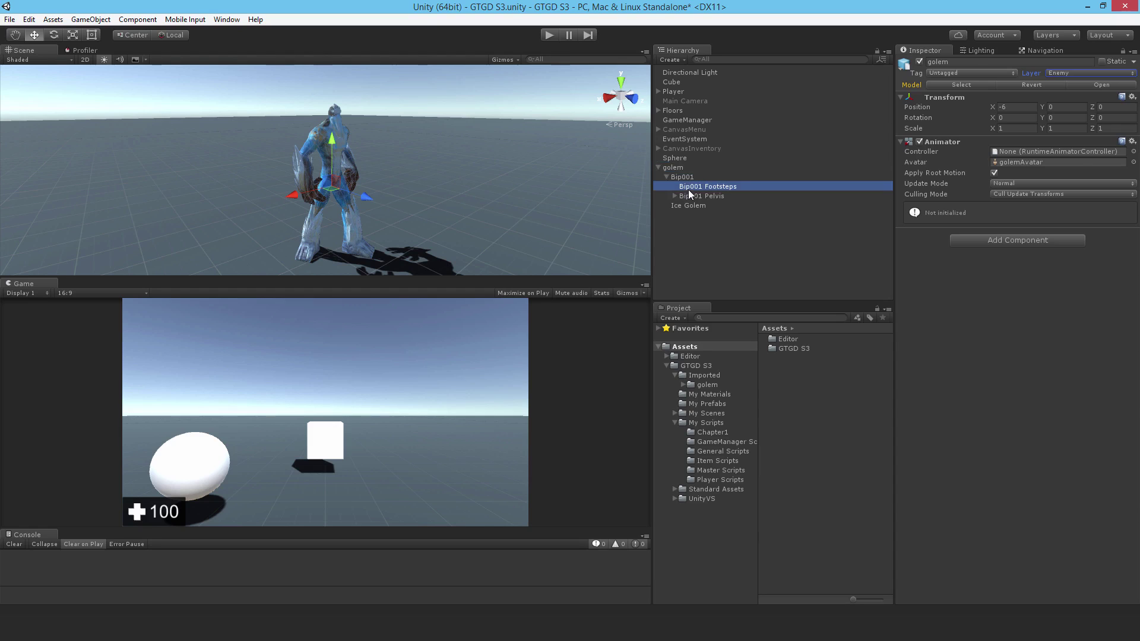
{"action": "left_click", "coordinate": [689, 204]}
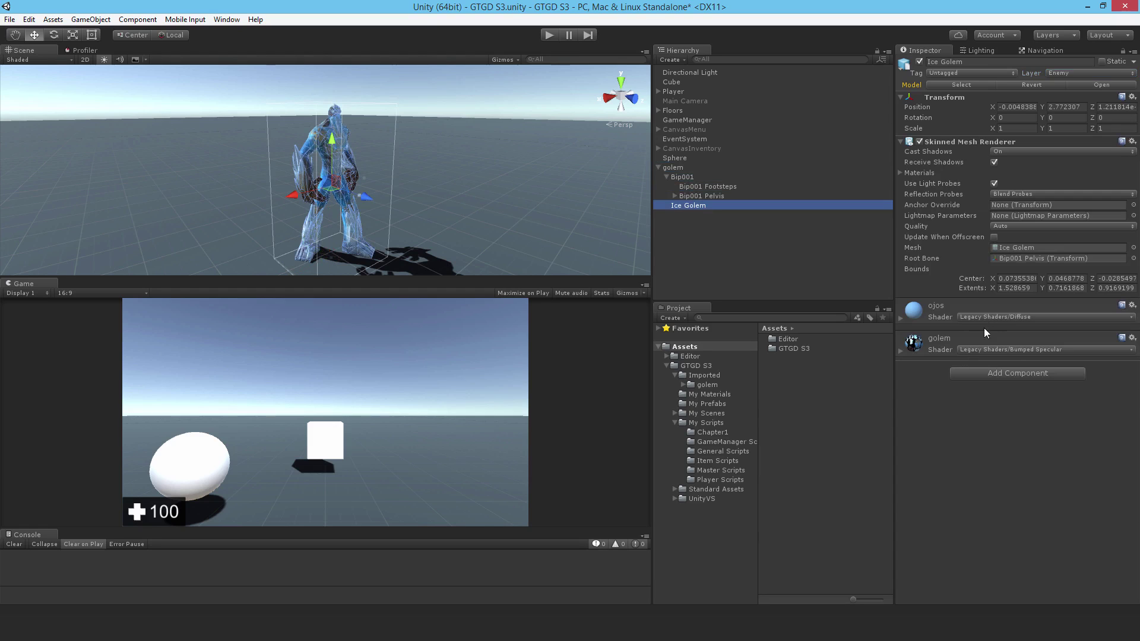
{"action": "left_click", "coordinate": [930, 318]}
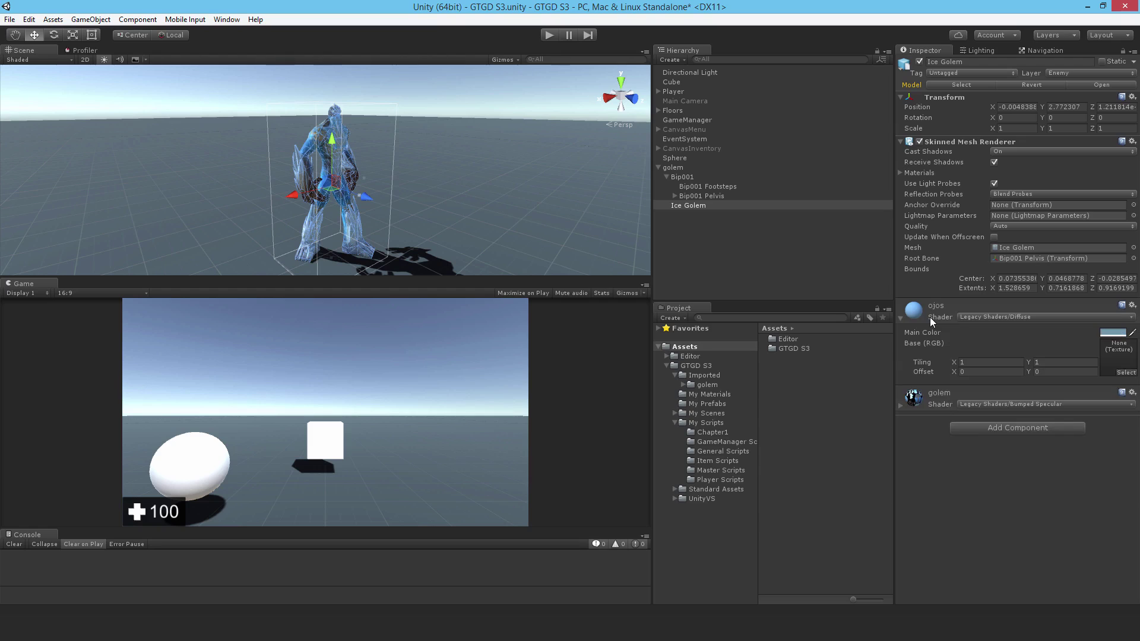
- Switch the golem material to the Standard shader with smoothness near 0.038
{"action": "left_click", "coordinate": [695, 385]}
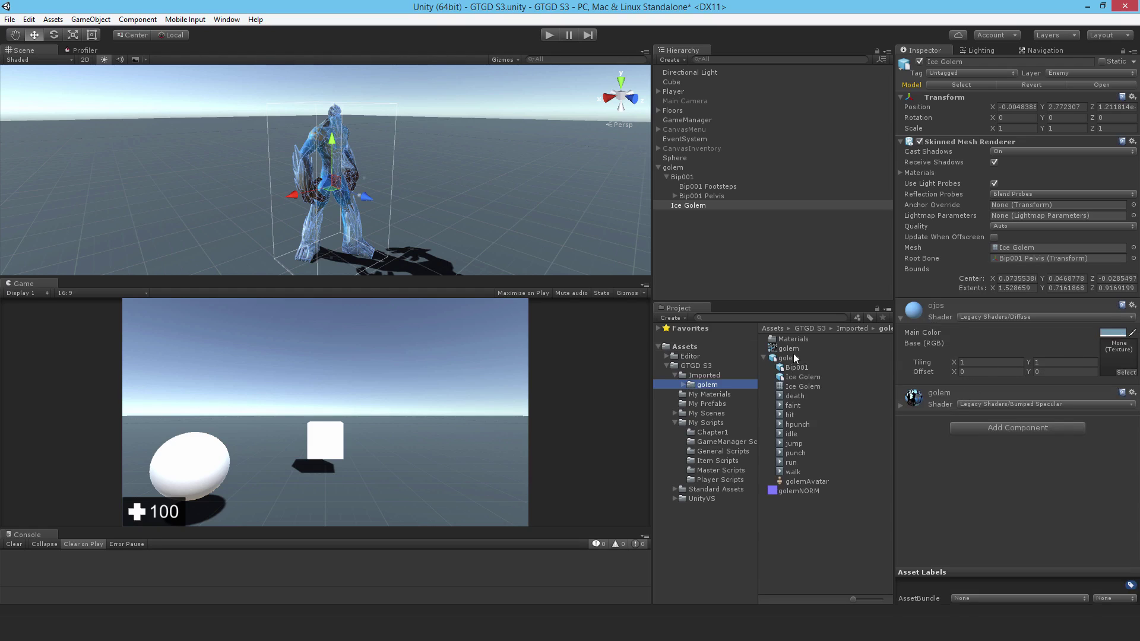
{"action": "double_click", "coordinate": [794, 339]}
{"action": "left_click", "coordinate": [786, 341]}
{"action": "left_click", "coordinate": [993, 74]}
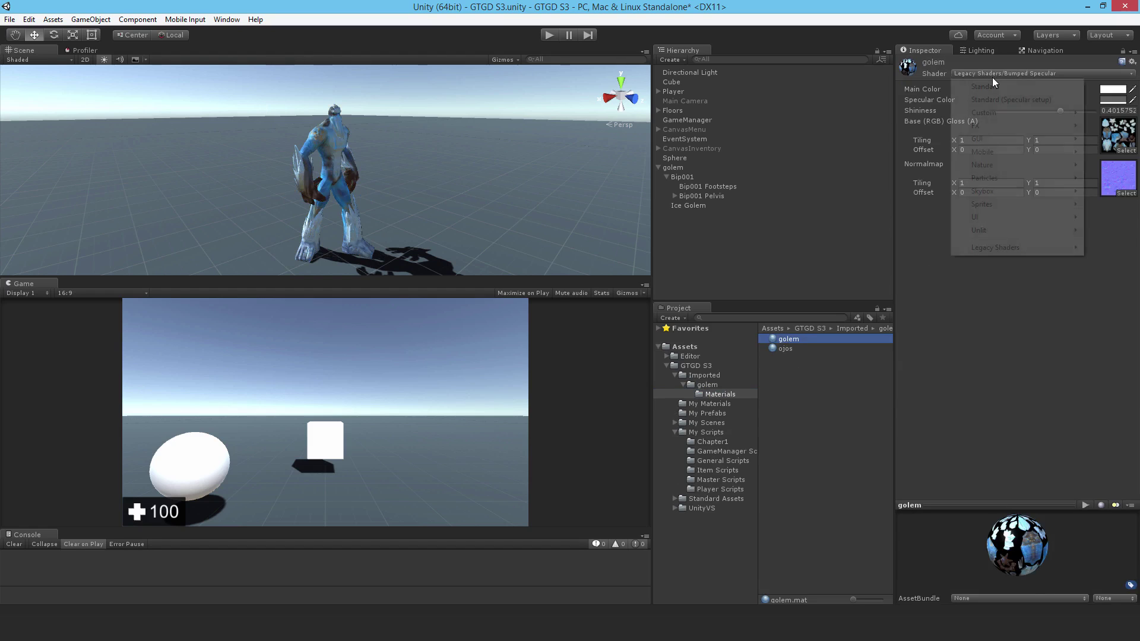
{"action": "left_click", "coordinate": [996, 88]}
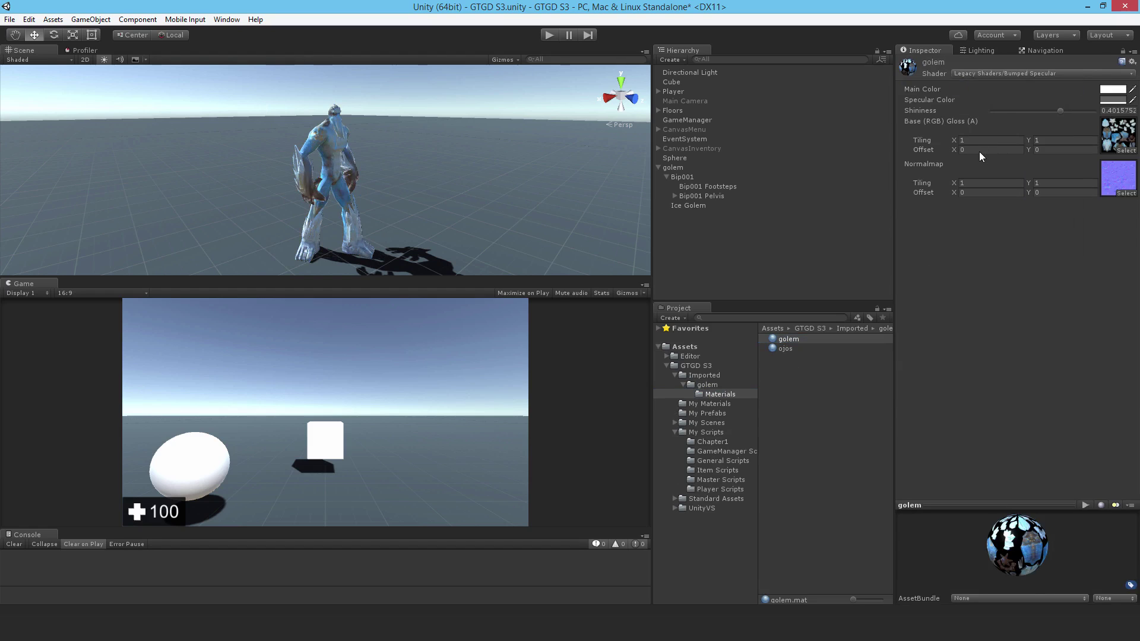
{"action": "left_click", "coordinate": [1001, 138]}
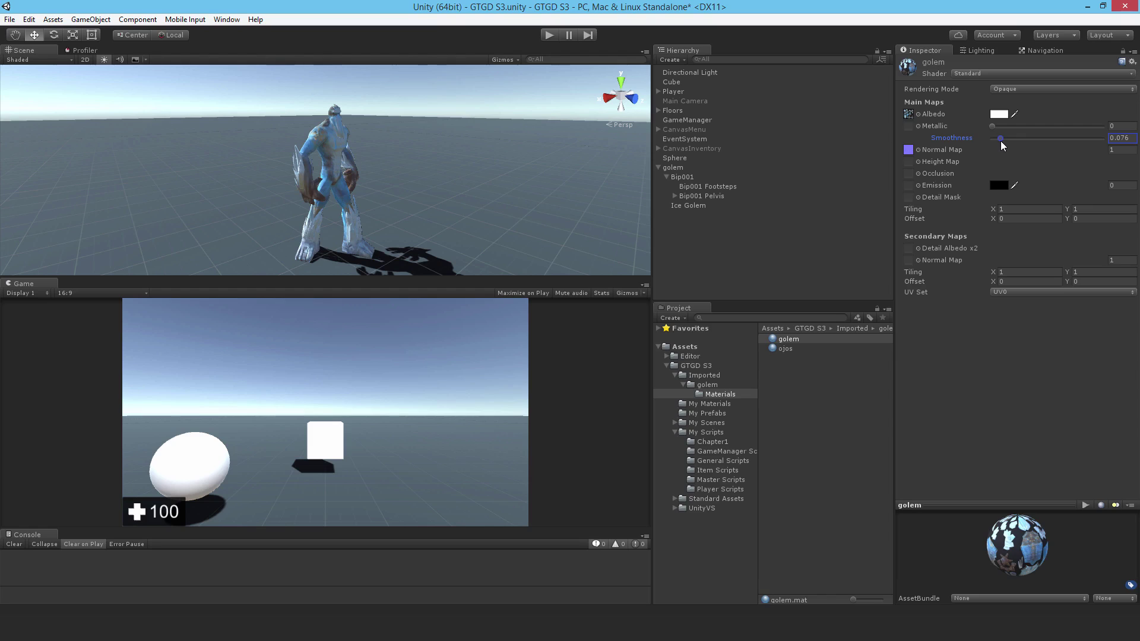
- Switch the ojos material to the Standard shader with low smoothness and recheck the mesh
{"action": "left_click", "coordinate": [787, 348]}
{"action": "left_click", "coordinate": [978, 72]}
{"action": "left_click", "coordinate": [980, 86]}
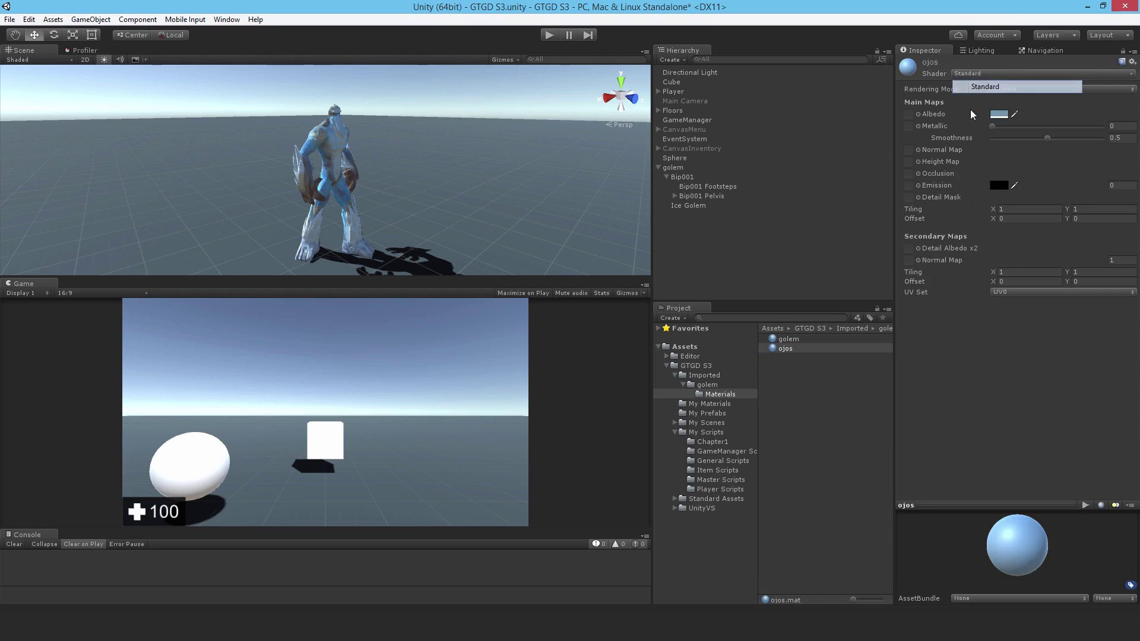
{"action": "left_click", "coordinate": [1001, 139]}
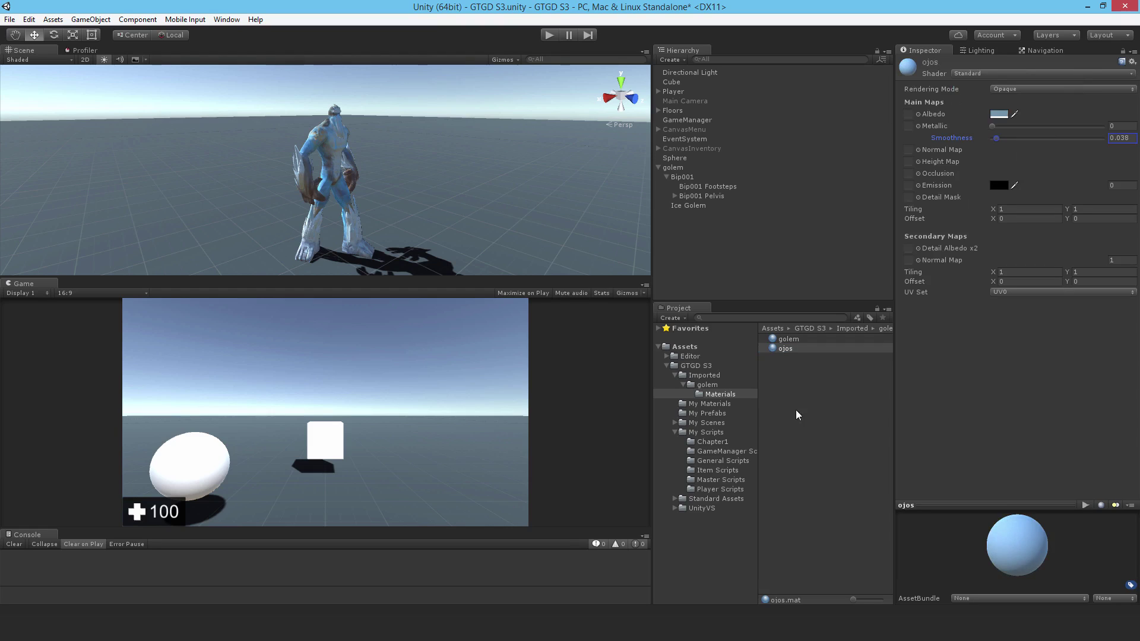
{"action": "left_click", "coordinate": [709, 230]}
{"action": "left_click", "coordinate": [693, 205]}
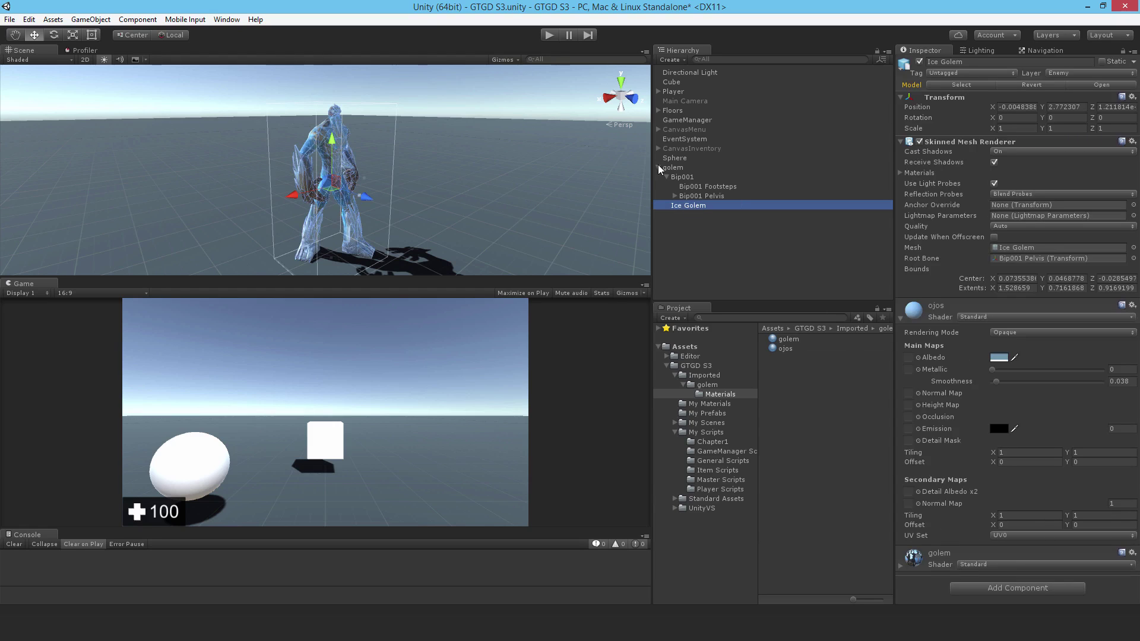
{"action": "left_click", "coordinate": [727, 256]}
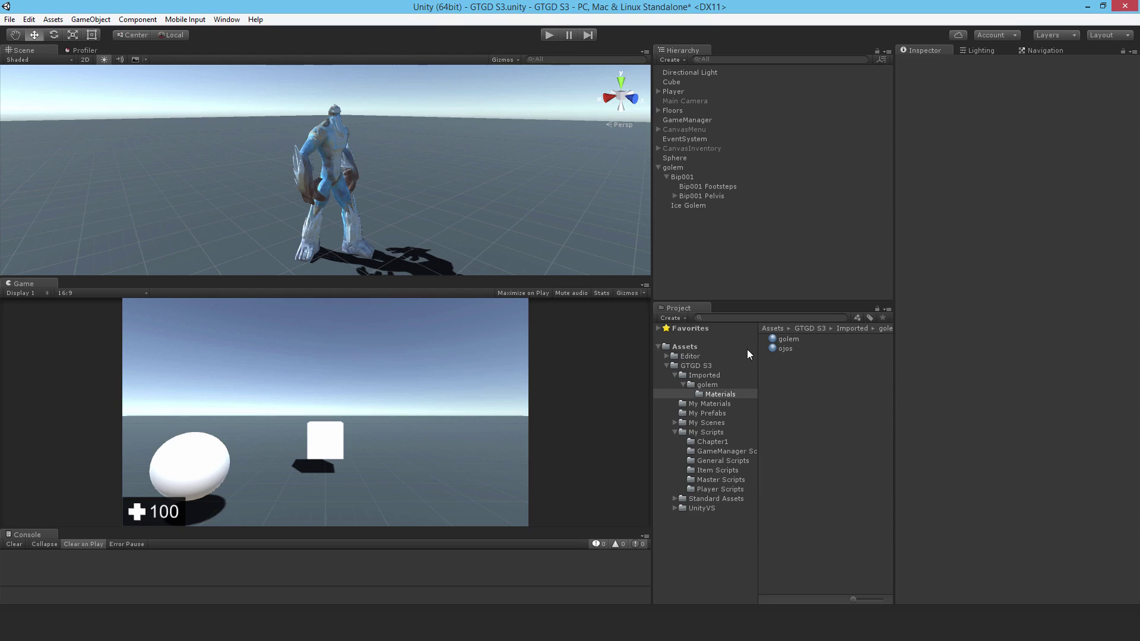
- Collapse the golem's children and view the golem model's Rig settings
{"action": "left_click", "coordinate": [674, 167]}
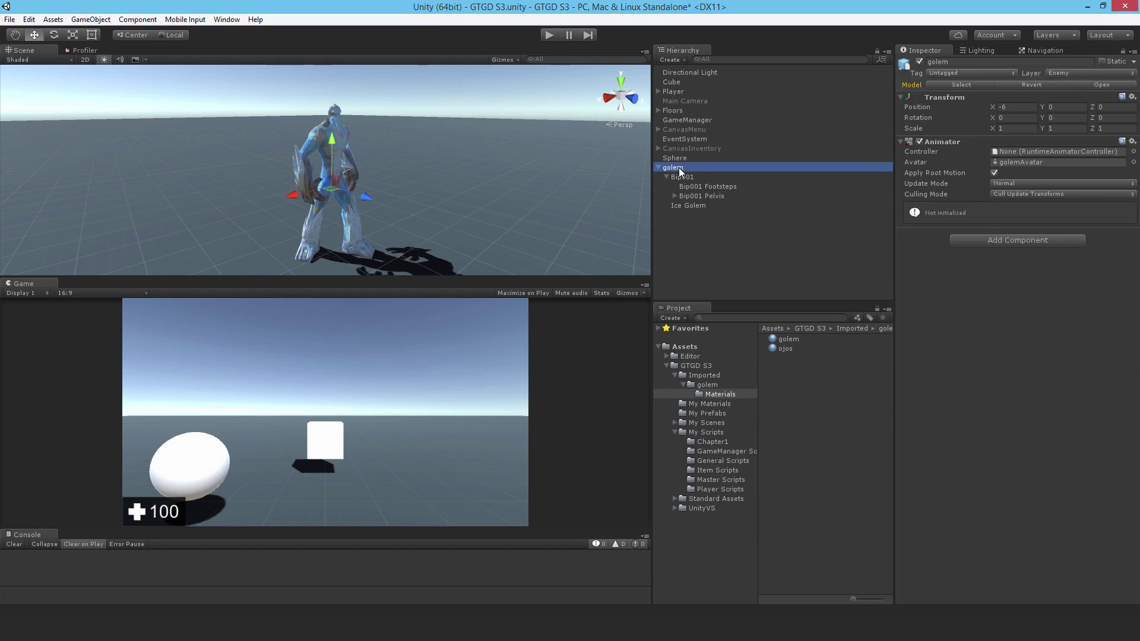
{"action": "left_click", "coordinate": [659, 168]}
{"action": "left_click", "coordinate": [707, 385]}
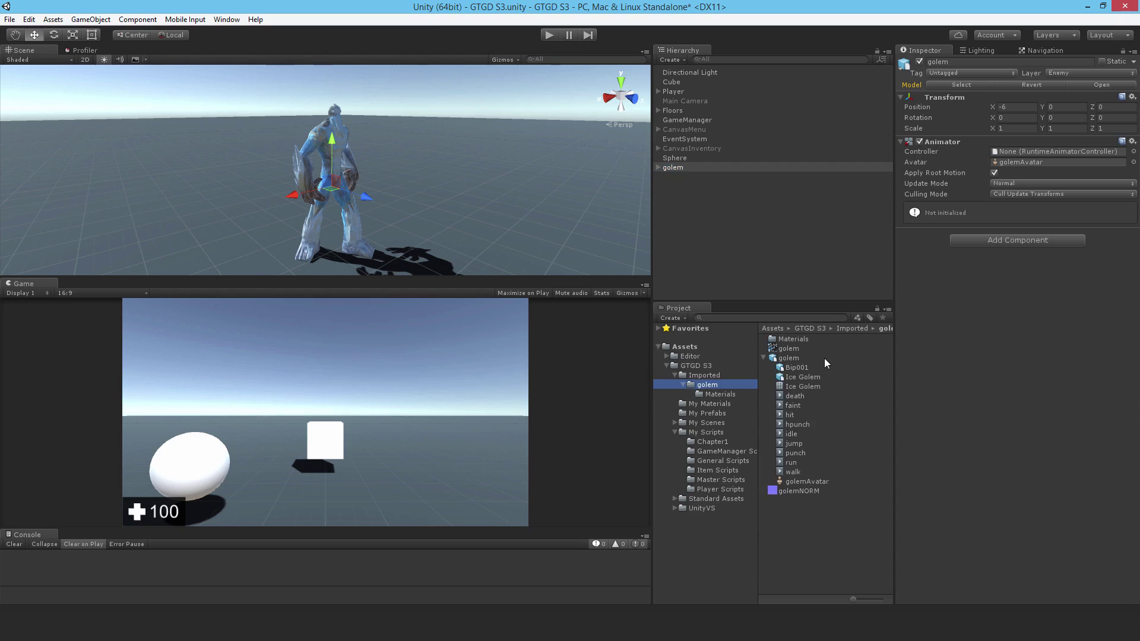
{"action": "left_click", "coordinate": [790, 358]}
{"action": "left_click", "coordinate": [1016, 92]}
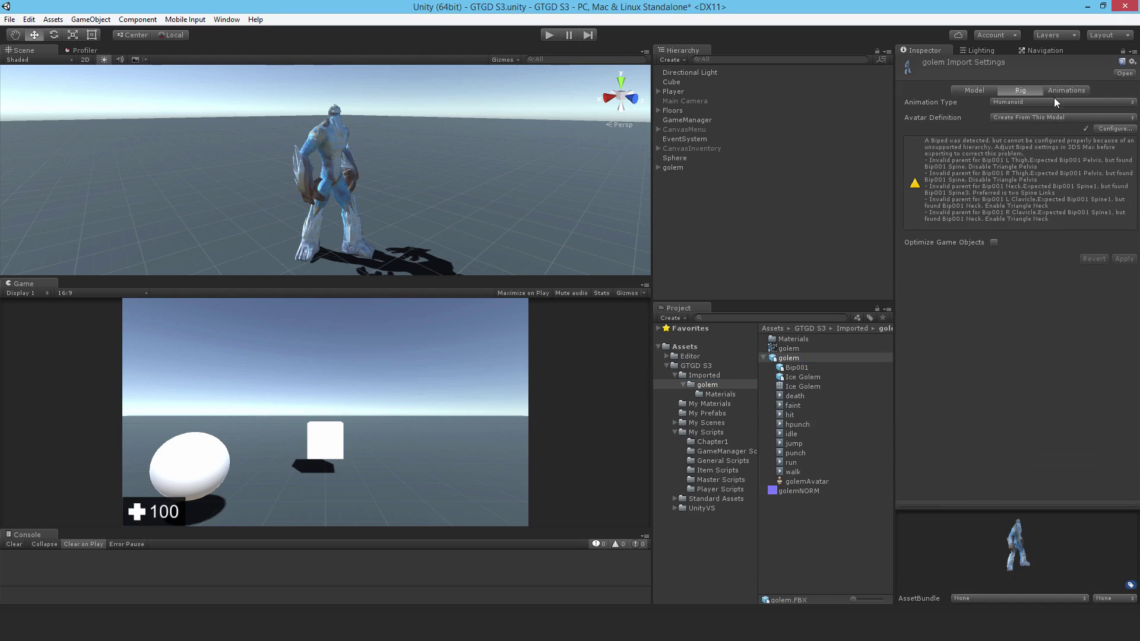
- Save the scene, review the avatar bone mapping, and accept it with Done
{"action": "left_click", "coordinate": [1109, 129]}
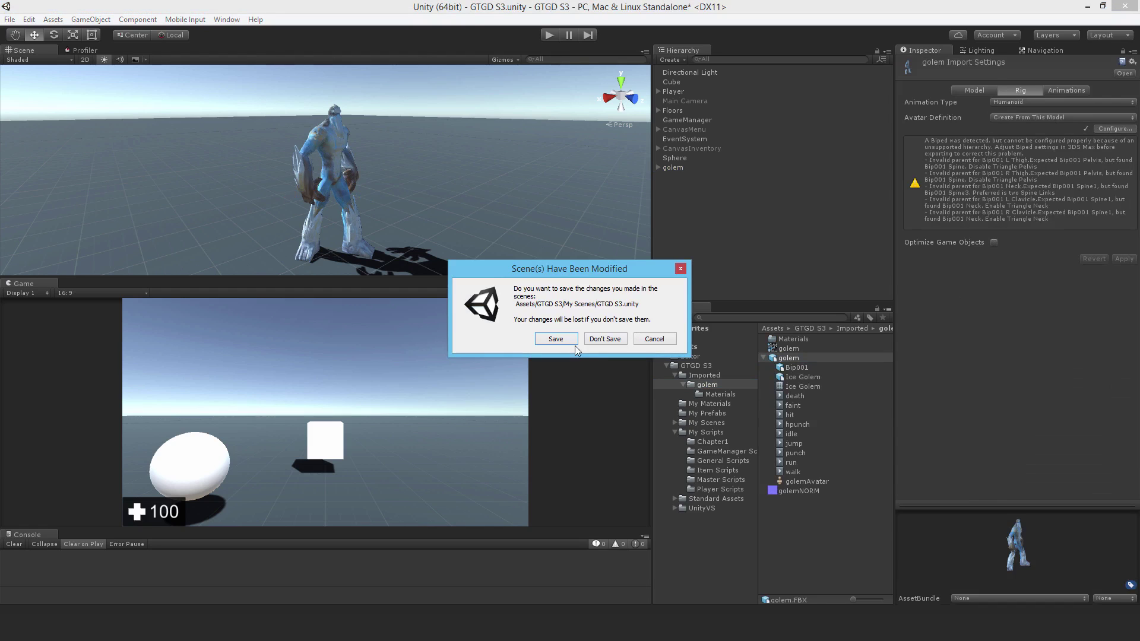
{"action": "left_click", "coordinate": [558, 339]}
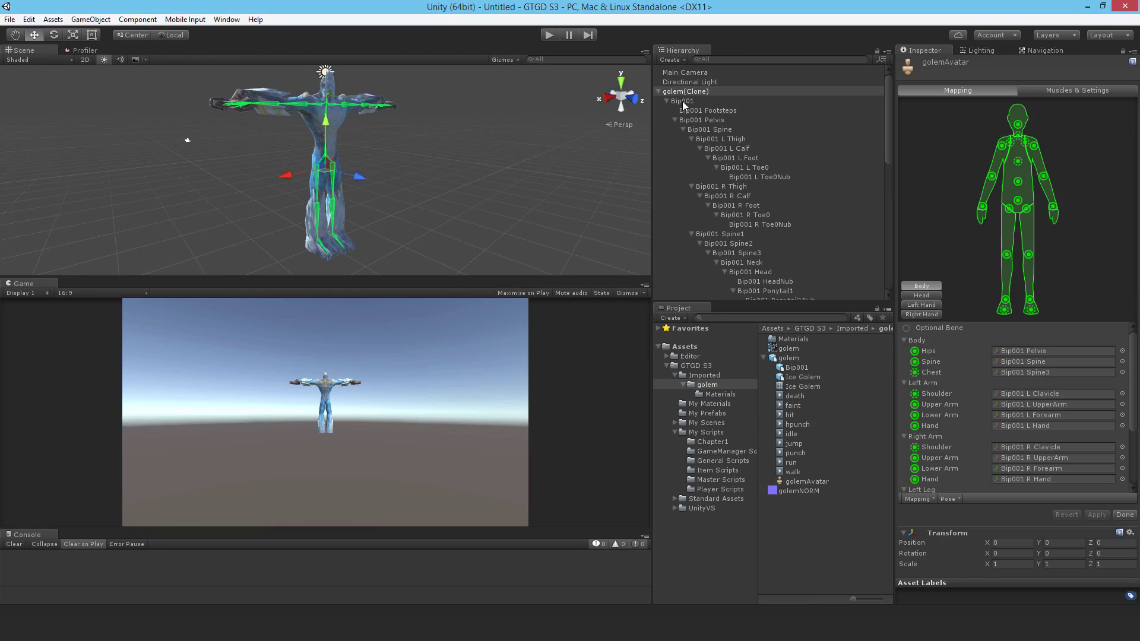
{"action": "left_click", "coordinate": [674, 92]}
{"action": "left_click", "coordinate": [658, 91]}
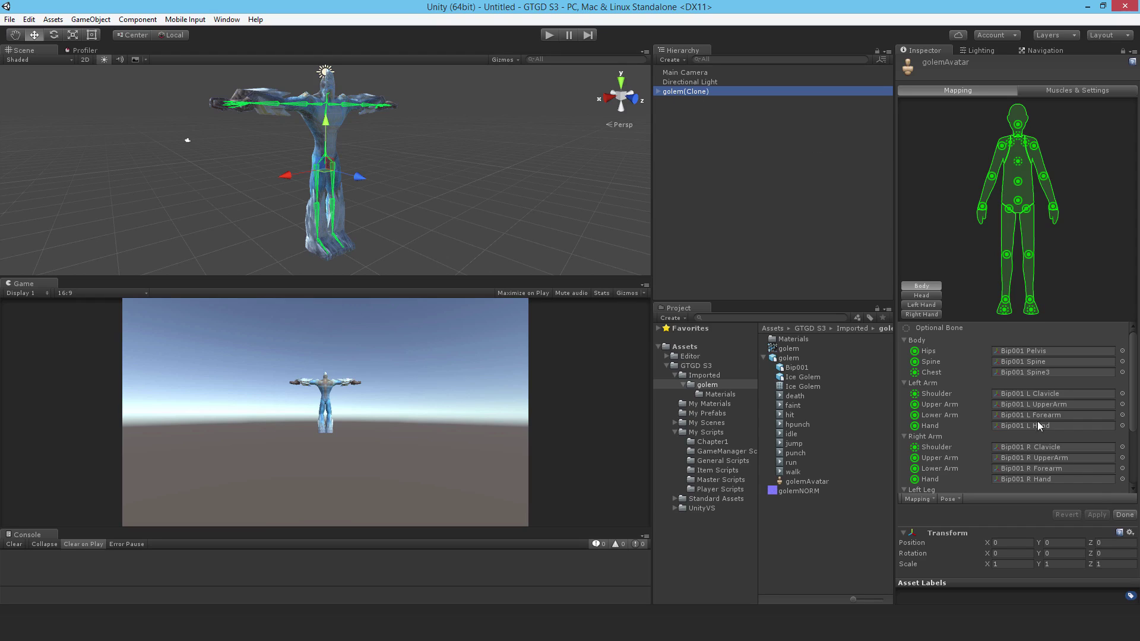
{"action": "left_click", "coordinate": [1125, 515]}
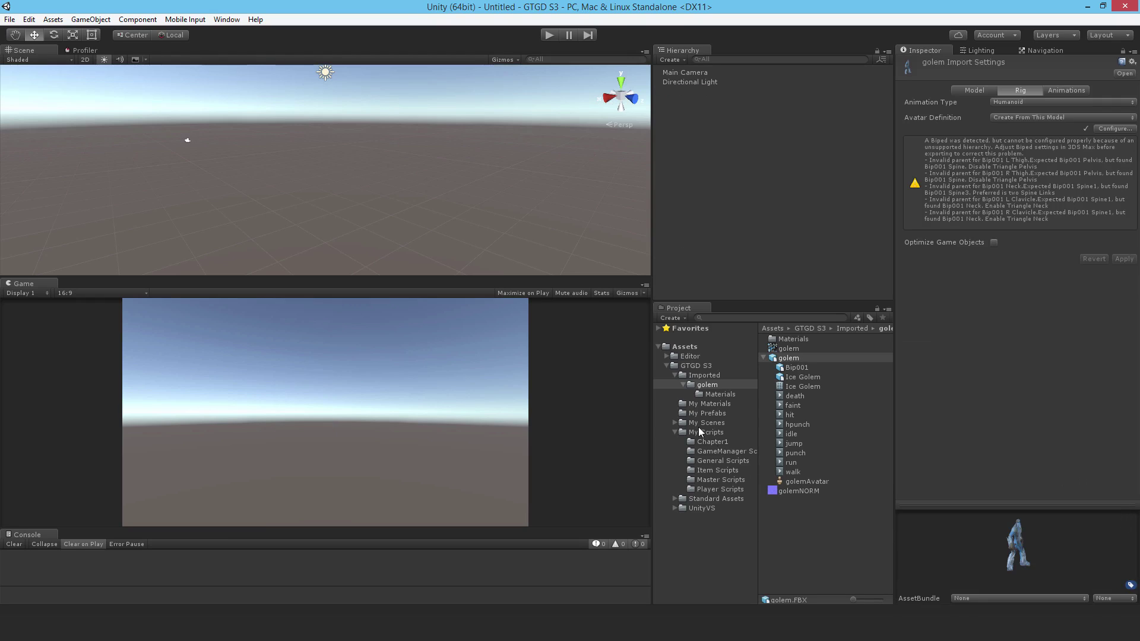
{"action": "left_click", "coordinate": [713, 423]}
- Open the GTGD S3 scene from the My Scenes folder
{"action": "left_click", "coordinate": [786, 368]}
{"action": "double_click", "coordinate": [785, 366]}
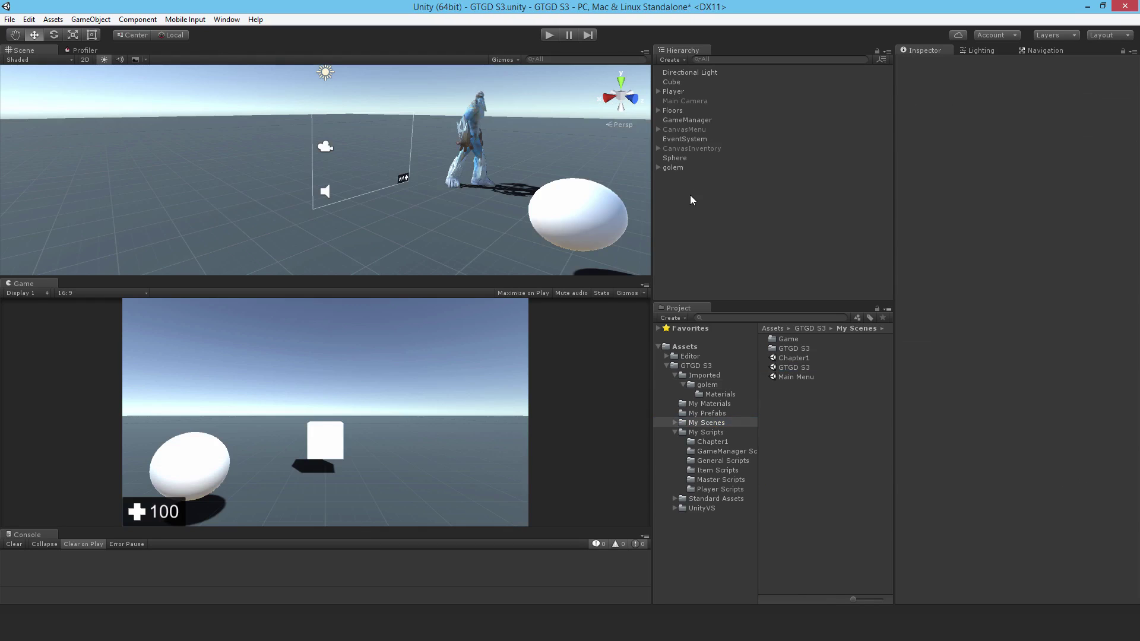
{"action": "scroll", "coordinate": [433, 184], "scroll_direction": "up", "scroll_amount": 5}
{"action": "scroll", "coordinate": [432, 184], "scroll_direction": "down", "scroll_amount": 5}
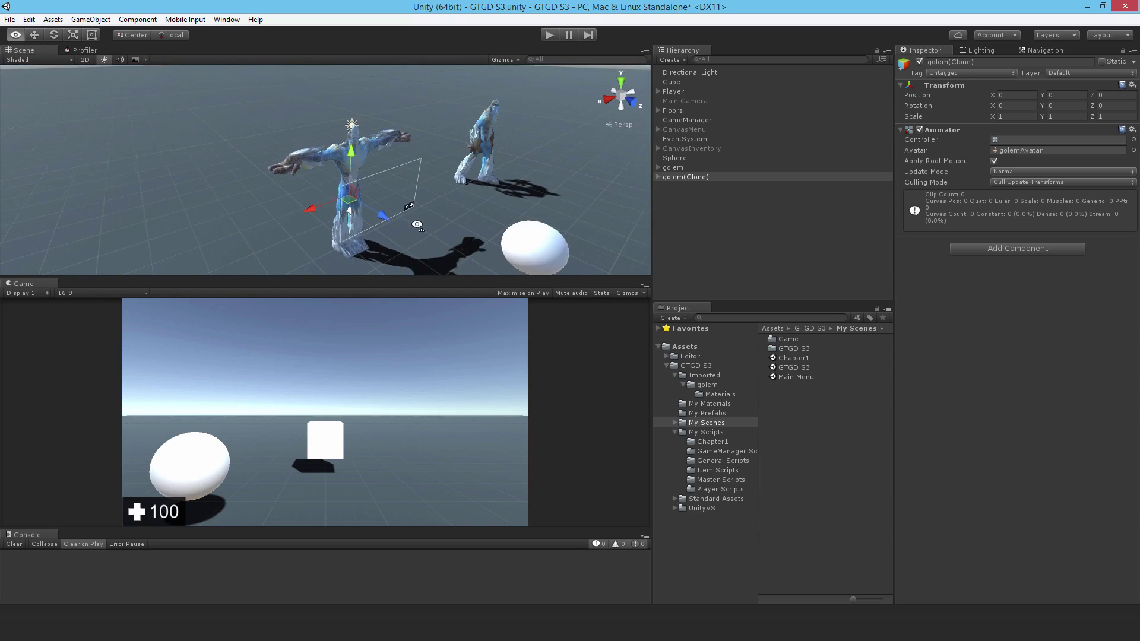
- Delete the old golem and drag golem(Clone) along X to position -6
{"action": "left_click", "coordinate": [674, 168]}
{"action": "key", "text": "Delete"}
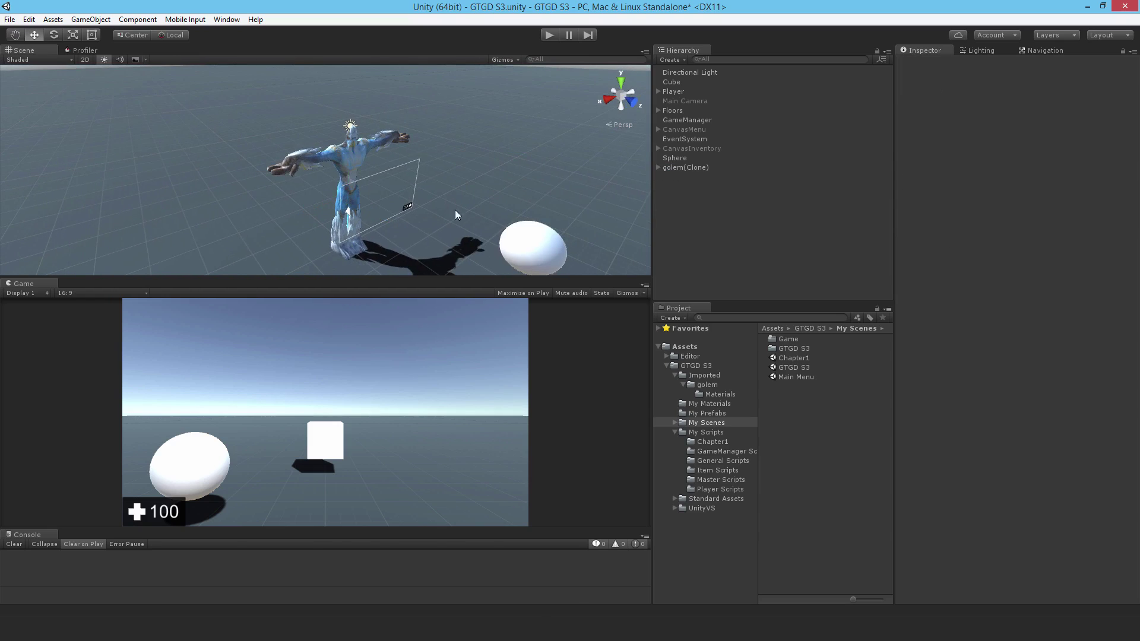
{"action": "left_click", "coordinate": [680, 167]}
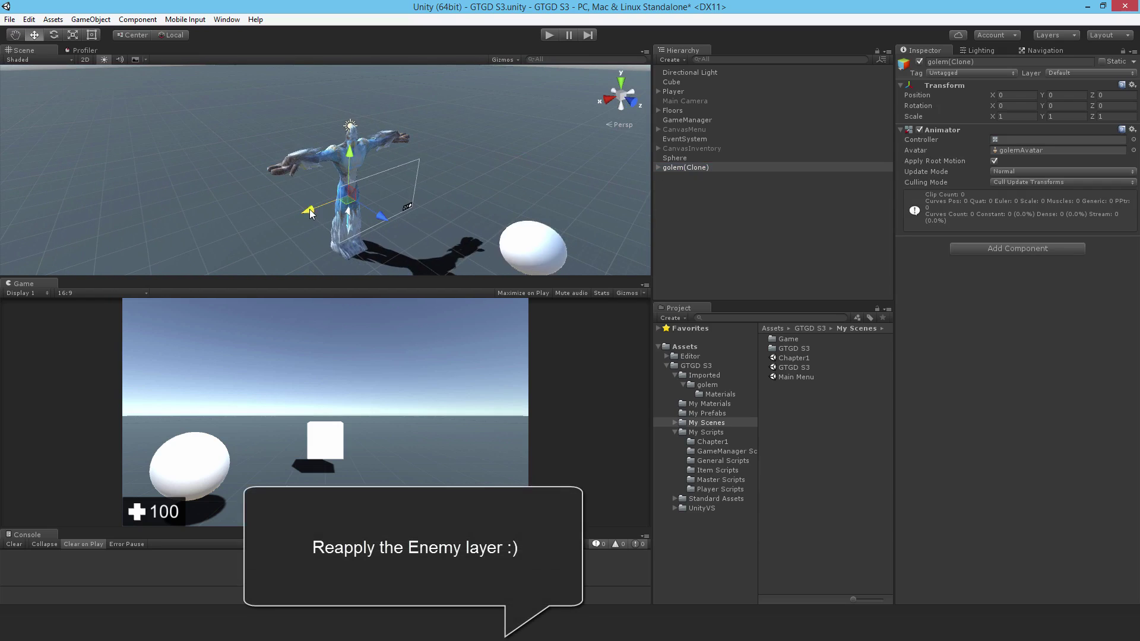
{"action": "left_click_drag", "start_coordinate": [324, 211], "coordinate": [500, 140]}
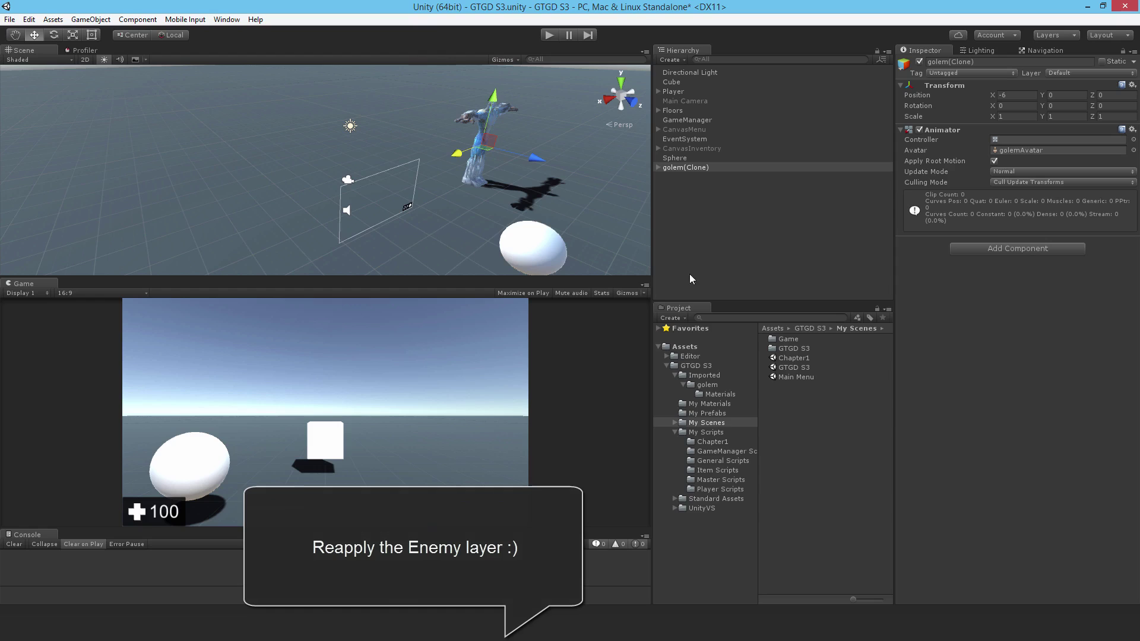
- Add a Nav Mesh Agent to golem(Clone) with radius 0.8 and height 3
{"action": "left_click", "coordinate": [989, 245]}
{"action": "type", "text": "nav"}
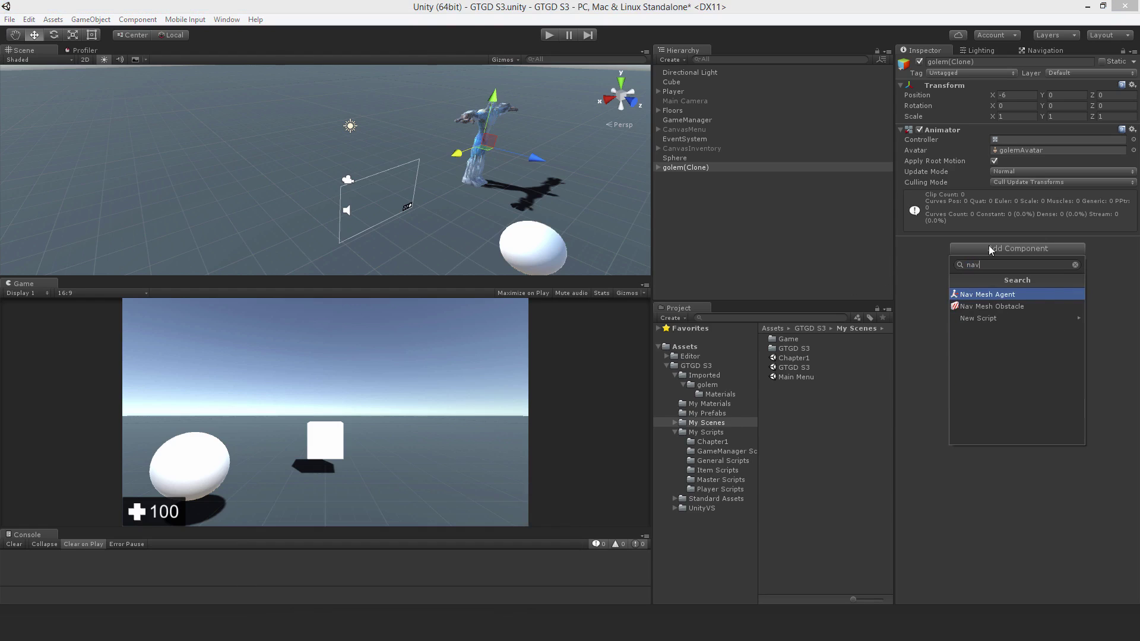
{"action": "left_click", "coordinate": [989, 293]}
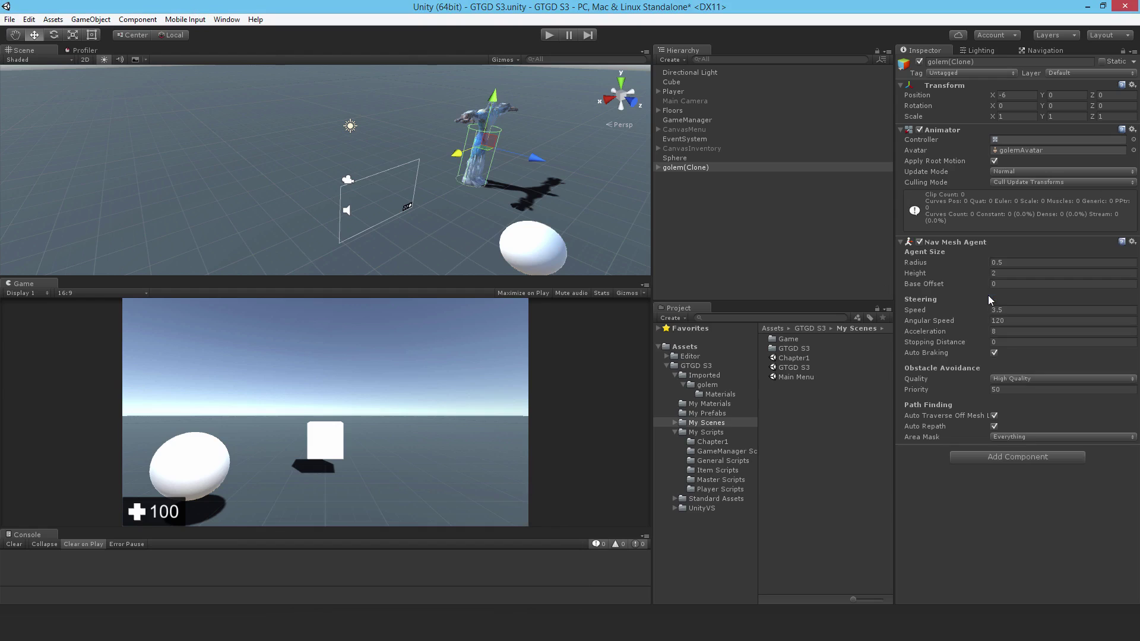
{"action": "left_click", "coordinate": [1023, 261]}
{"action": "type", "text": "0.8"}
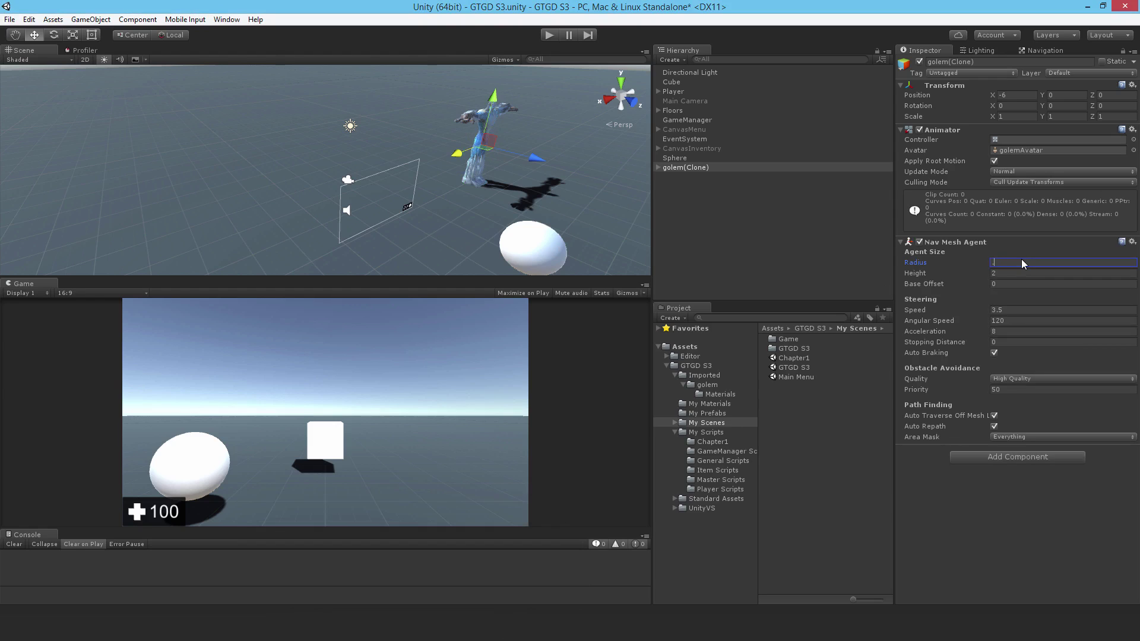
{"action": "type", "text": "f"}
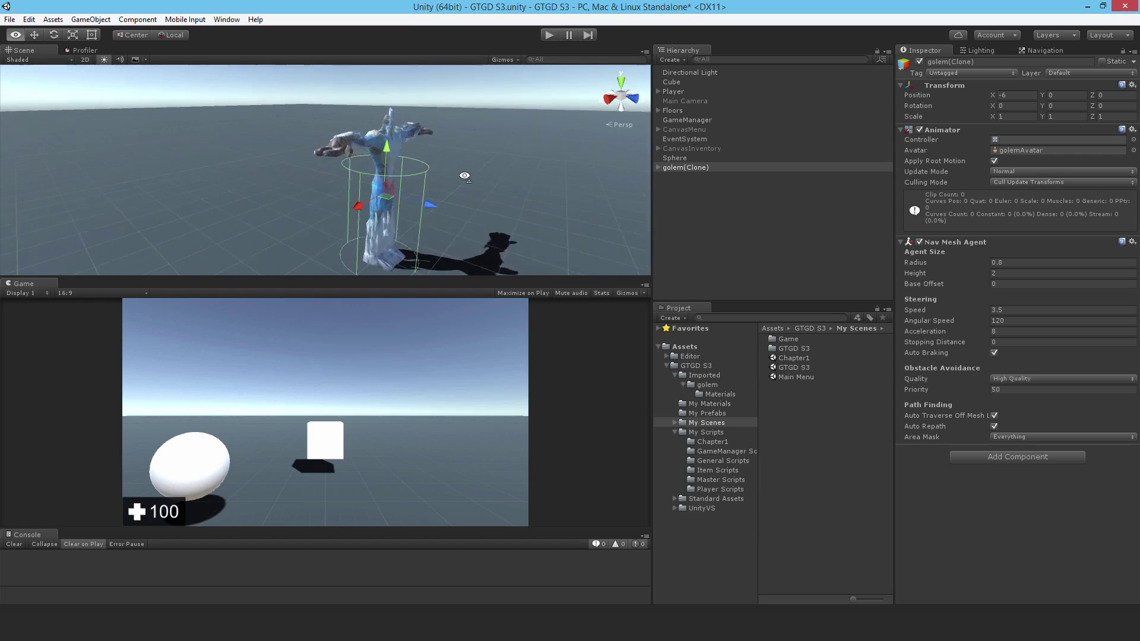
{"action": "left_click", "coordinate": [1003, 274]}
{"action": "type", "text": "3"}
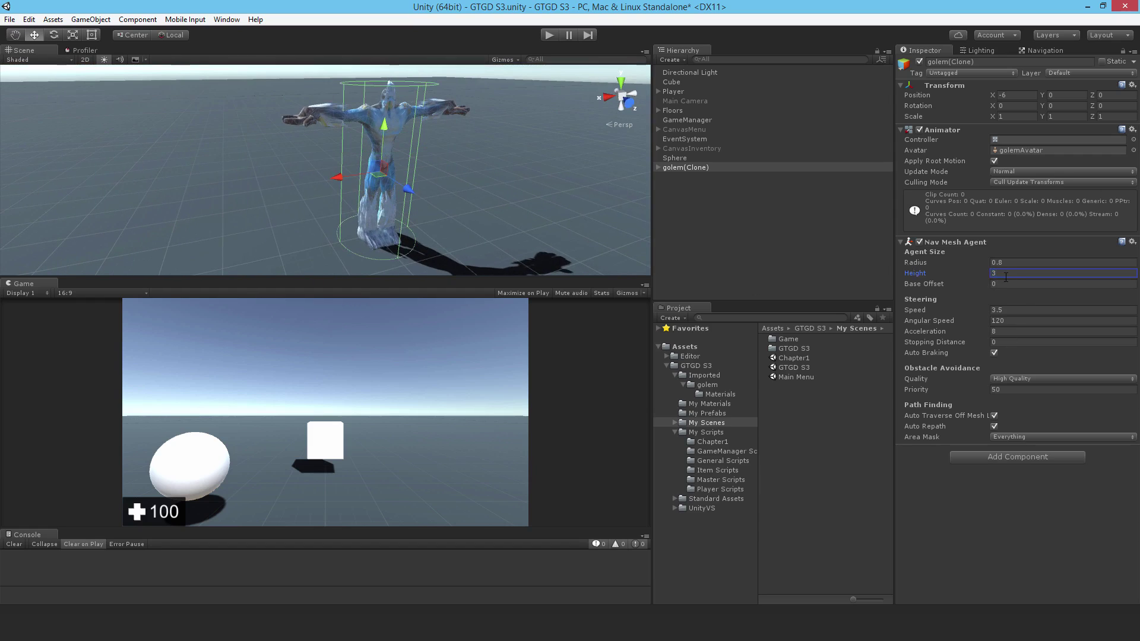
- Set the agent's angular speed to 360, stopping distance 3 and Low Quality obstacle avoidance
{"action": "left_click", "coordinate": [1010, 321]}
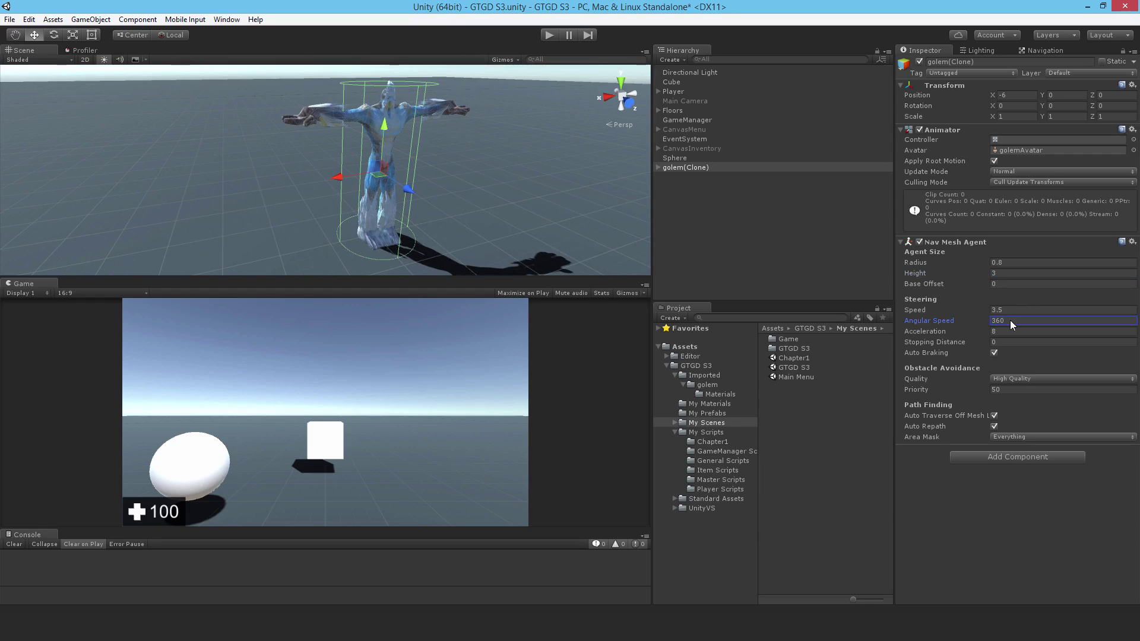
{"action": "left_click", "coordinate": [1009, 343]}
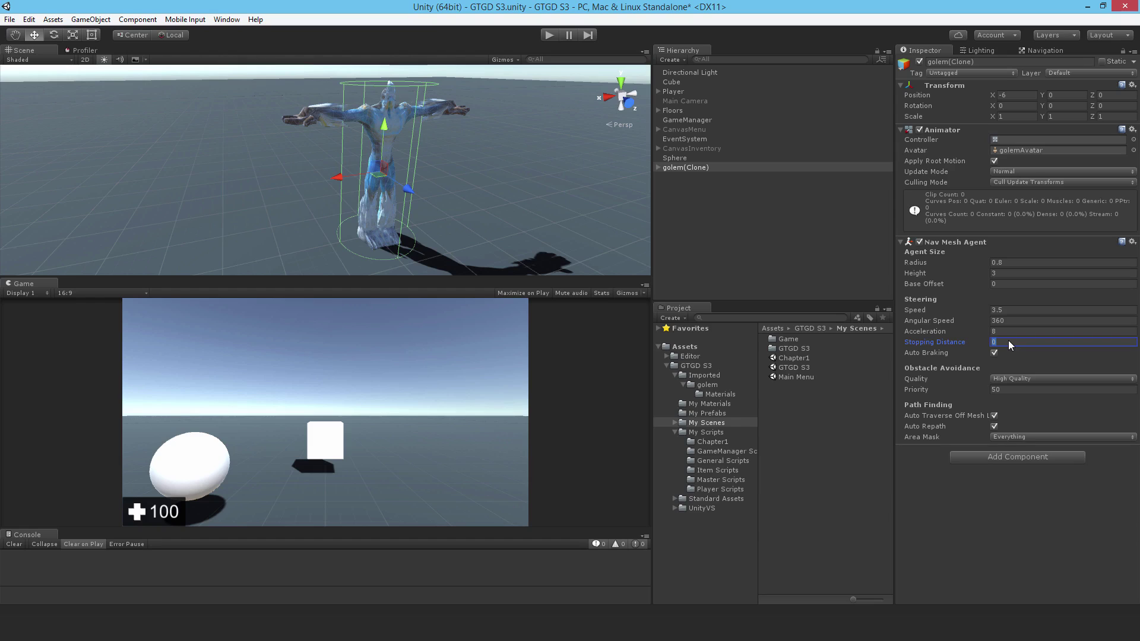
{"action": "left_click", "coordinate": [1013, 378]}
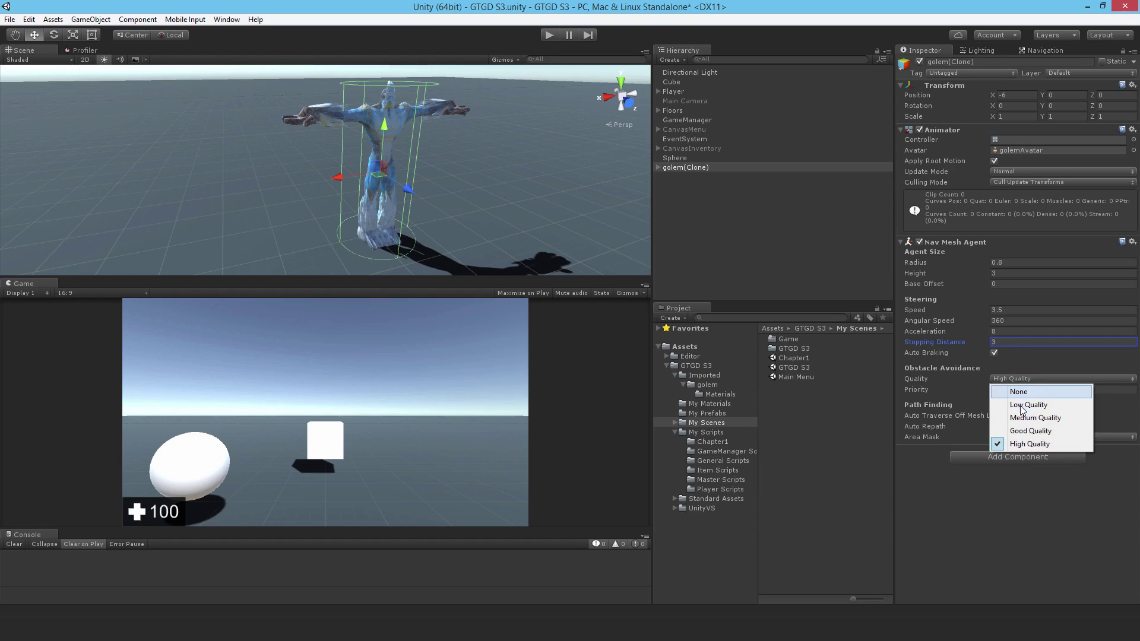
{"action": "left_click", "coordinate": [1015, 404]}
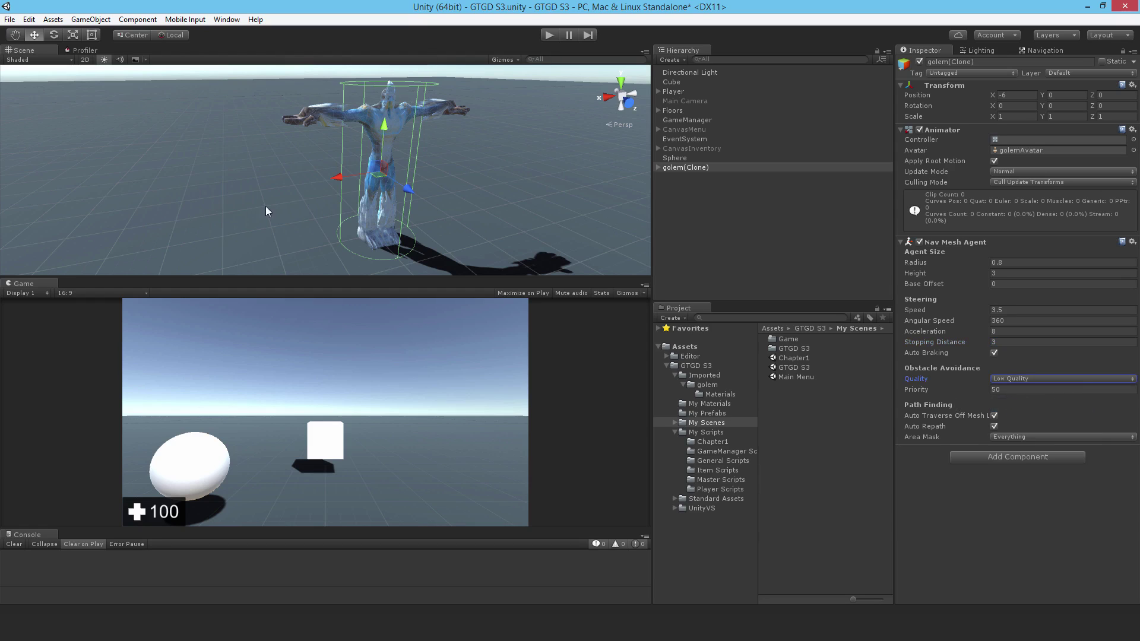
{"action": "left_click_drag", "start_coordinate": [266, 205], "coordinate": [214, 202], "text": "alt"}
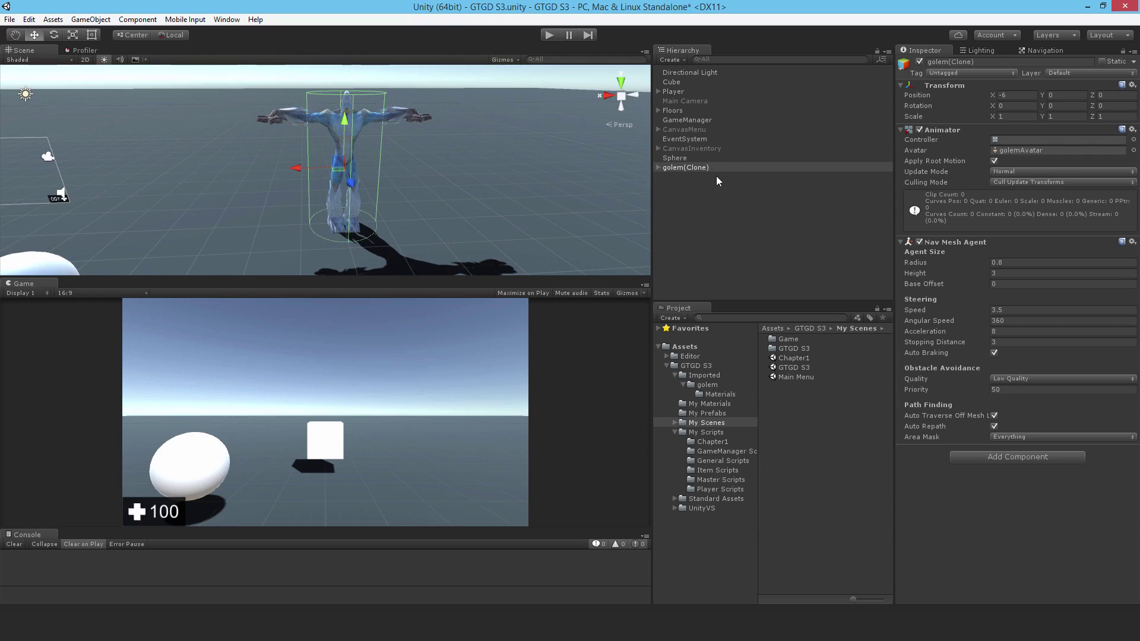
- In the Navigation bake settings, set agent radius 0.8 and agent height 3
{"action": "left_click", "coordinate": [1028, 51]}
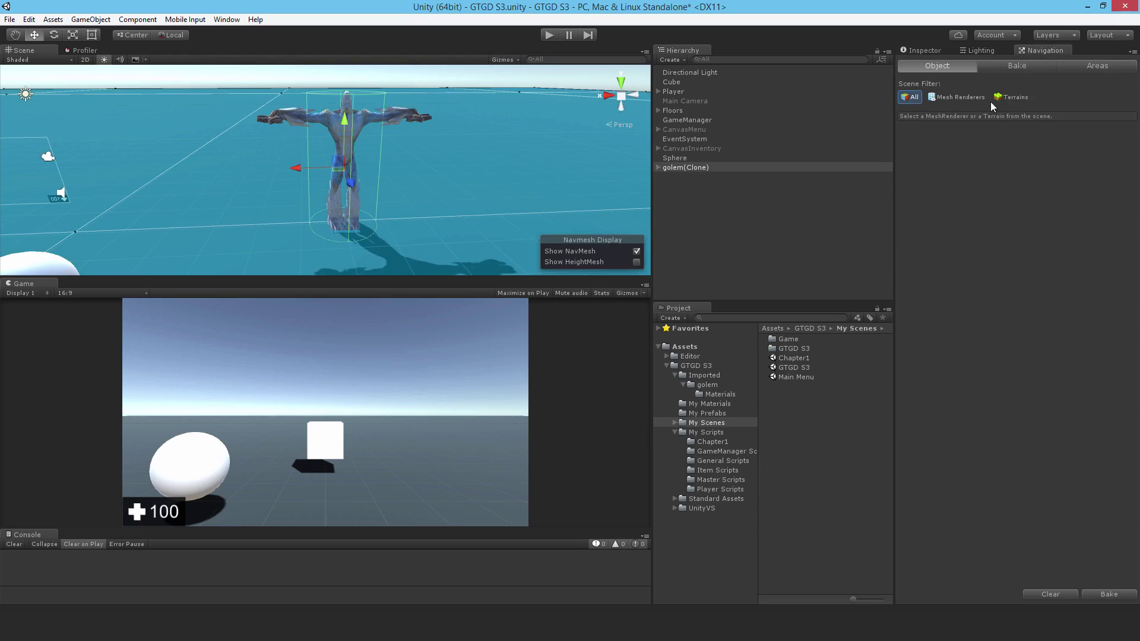
{"action": "left_click", "coordinate": [1018, 64]}
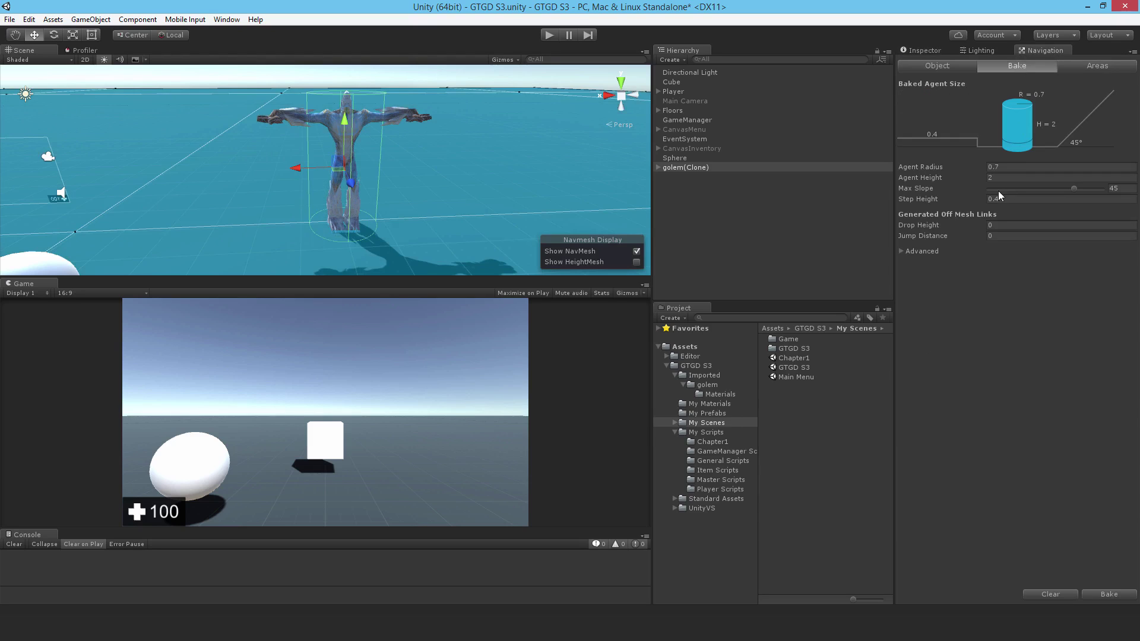
{"action": "left_click", "coordinate": [1004, 167]}
{"action": "type", "text": ".8"}
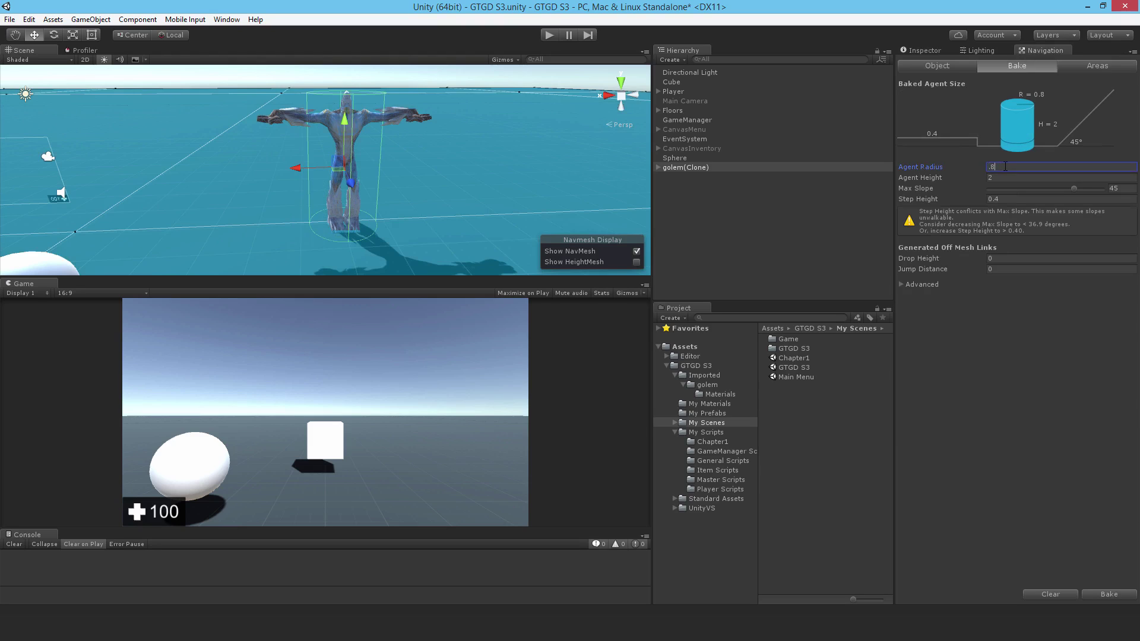
{"action": "left_click", "coordinate": [1007, 178]}
{"action": "type", "text": "3"}
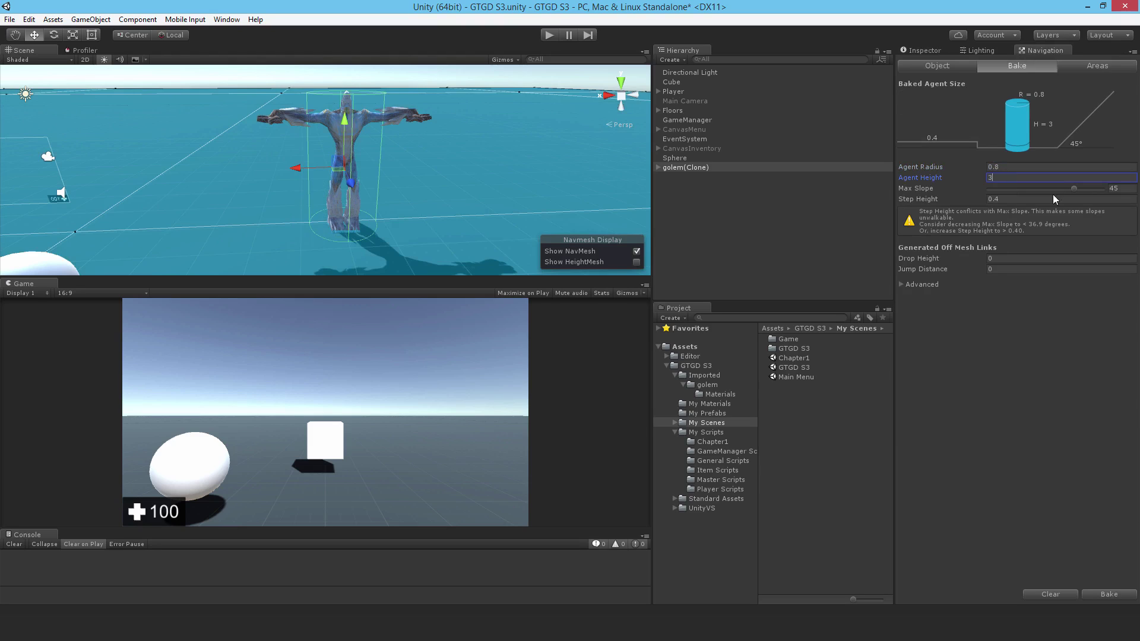
- Set max slope 60 and step height 1, then bake the navmesh
{"action": "left_click", "coordinate": [1116, 188]}
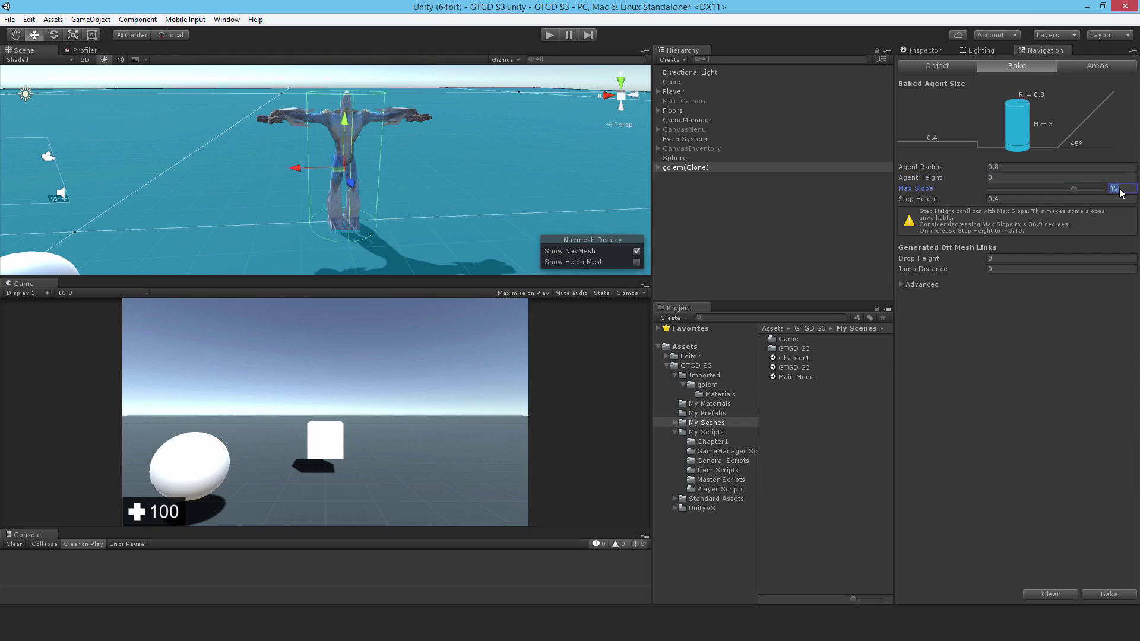
{"action": "type", "text": "60"}
{"action": "left_click", "coordinate": [1022, 199]}
{"action": "type", "text": "1"}
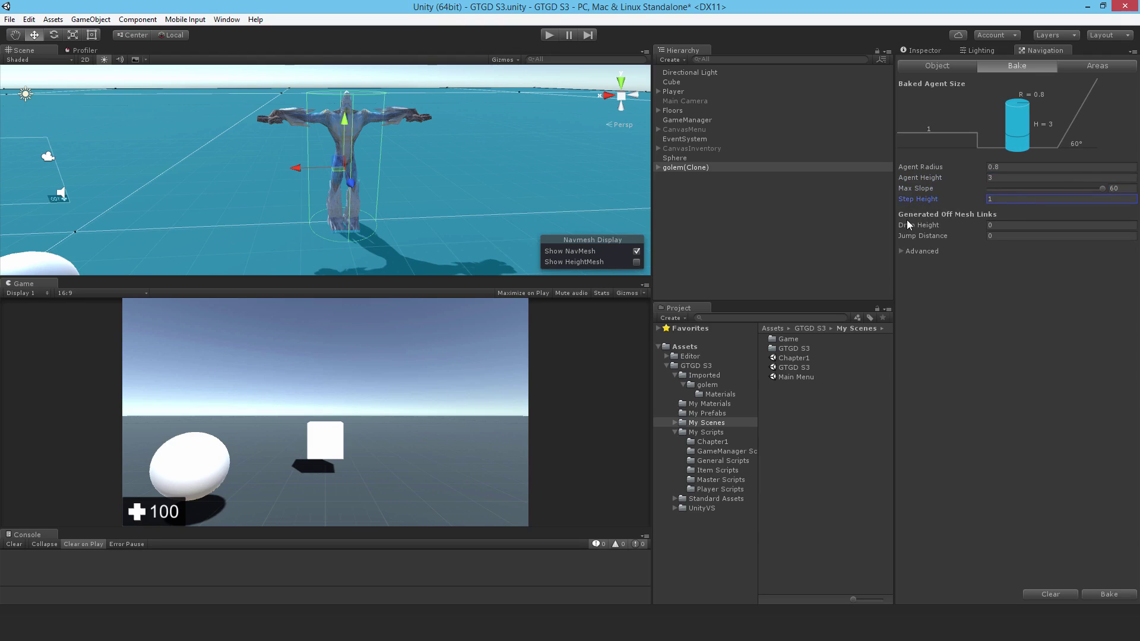
{"action": "left_click", "coordinate": [1099, 595]}
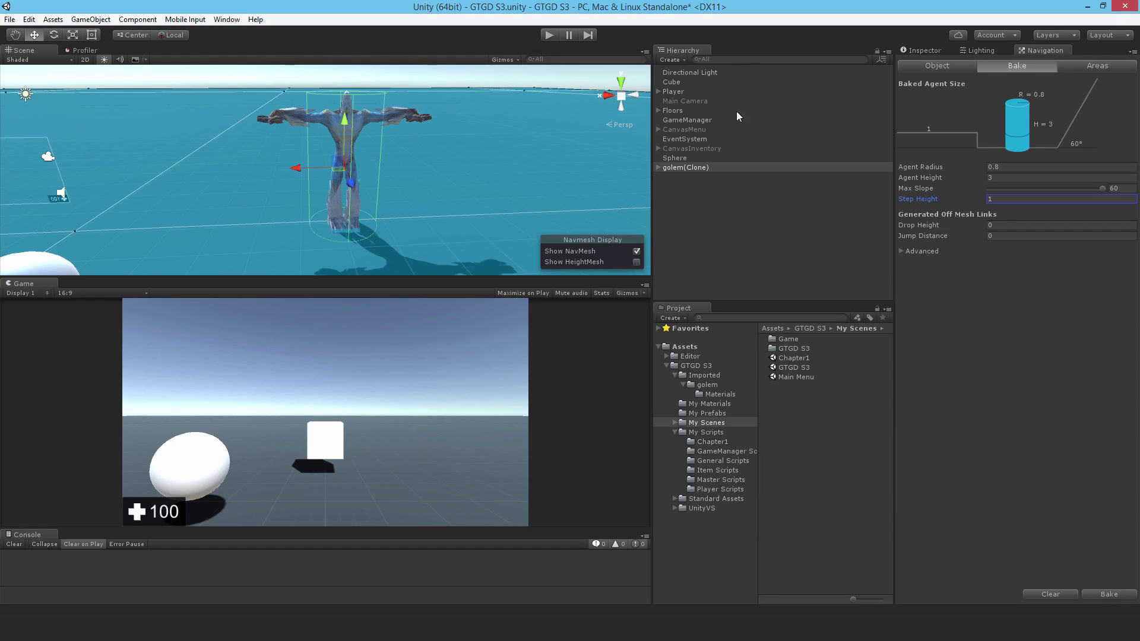
{"action": "left_click", "coordinate": [920, 50]}
{"action": "left_click", "coordinate": [703, 234]}
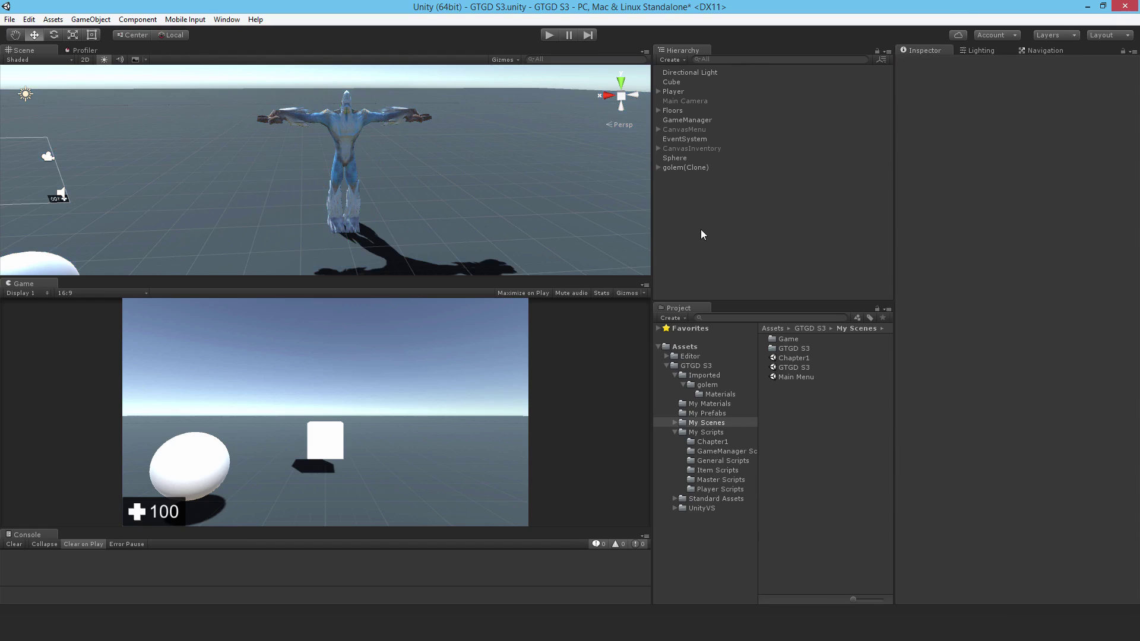
- Rename golem(Clone) to 'golem' in the Hierarchy and drag it into the My Prefabs folder
{"action": "left_click", "coordinate": [707, 414]}
{"action": "left_click", "coordinate": [696, 169]}
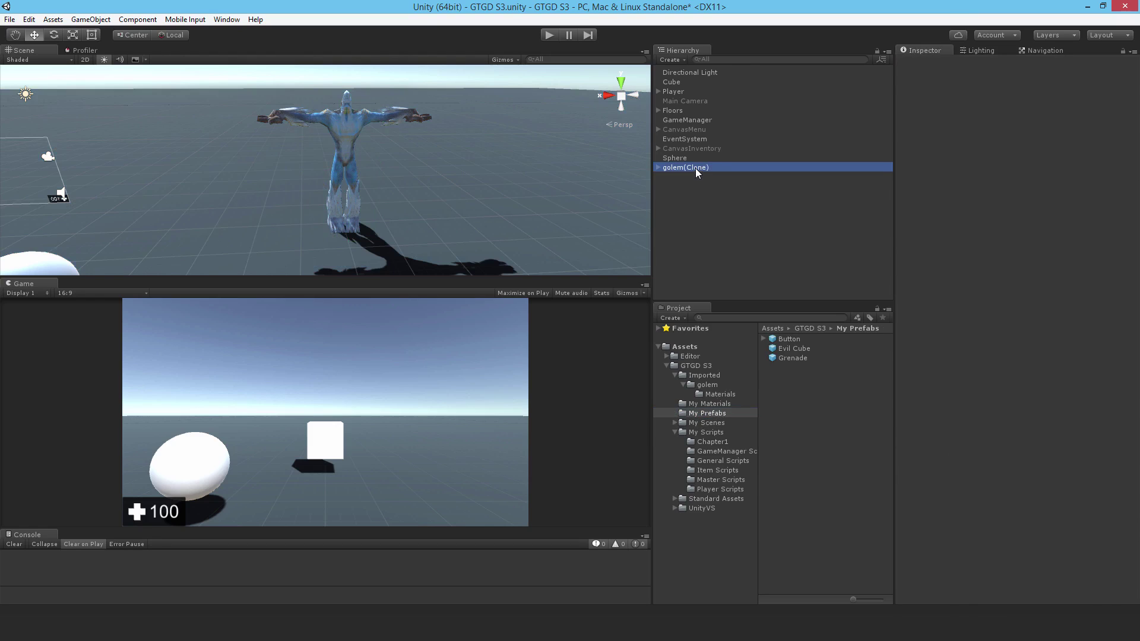
{"action": "left_click", "coordinate": [696, 169]}
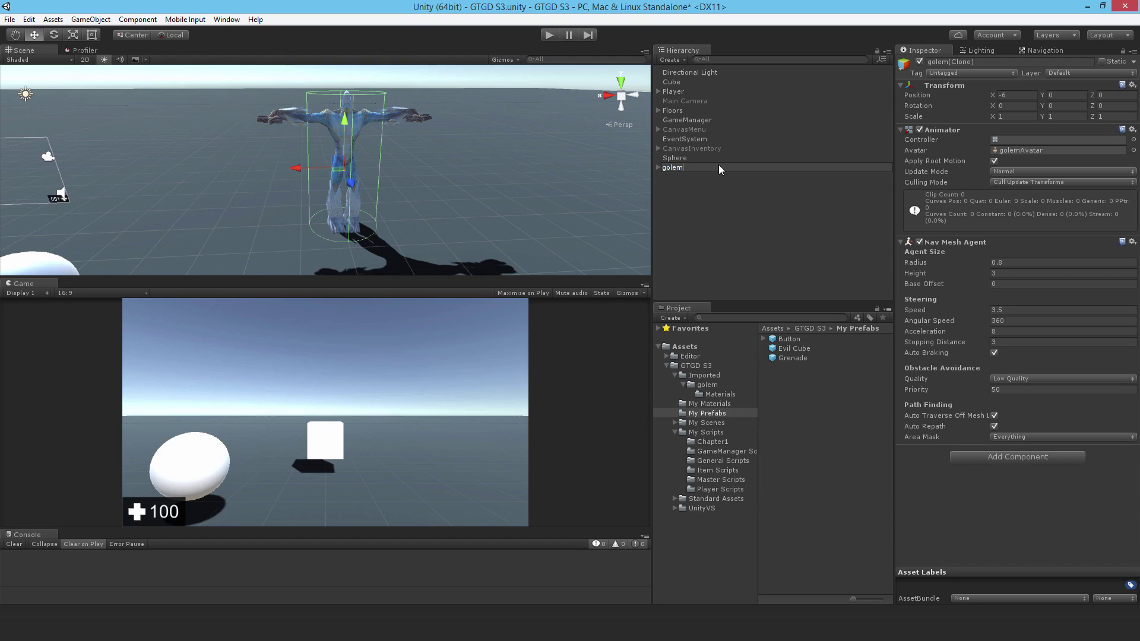
{"action": "key", "text": "Return"}
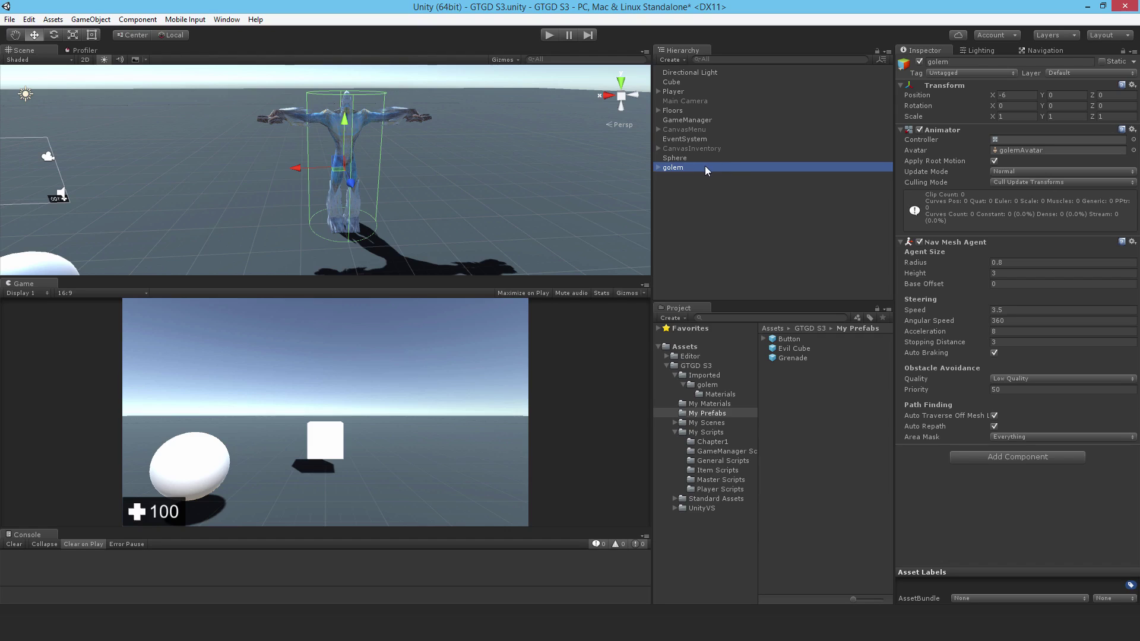
{"action": "left_click_drag", "start_coordinate": [678, 168], "coordinate": [832, 466]}
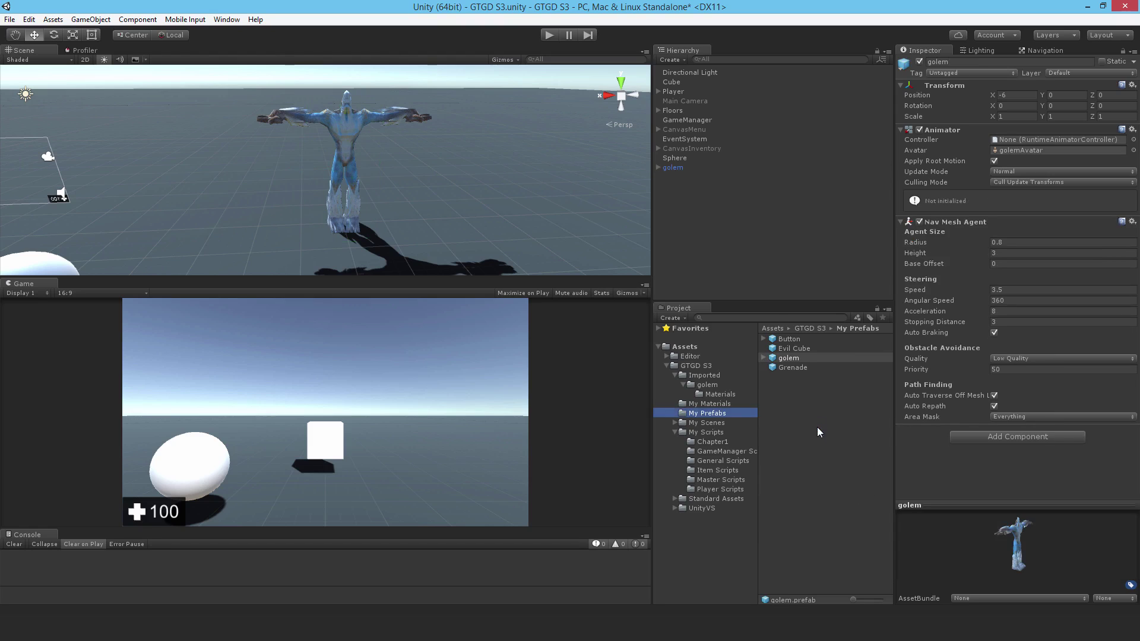
{"action": "left_click", "coordinate": [674, 169]}
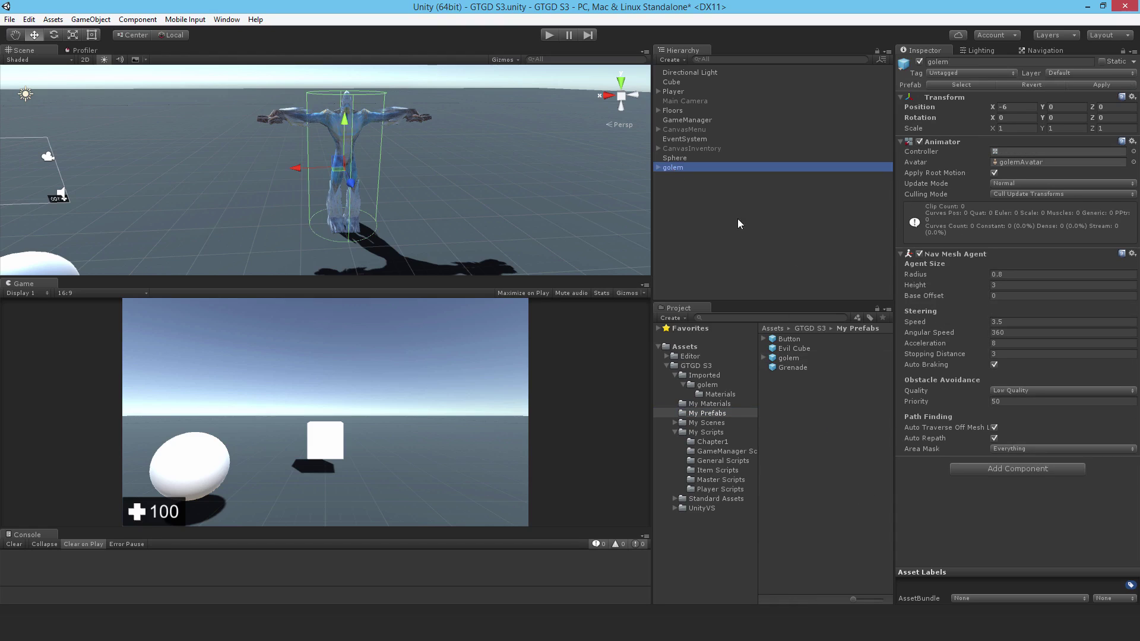